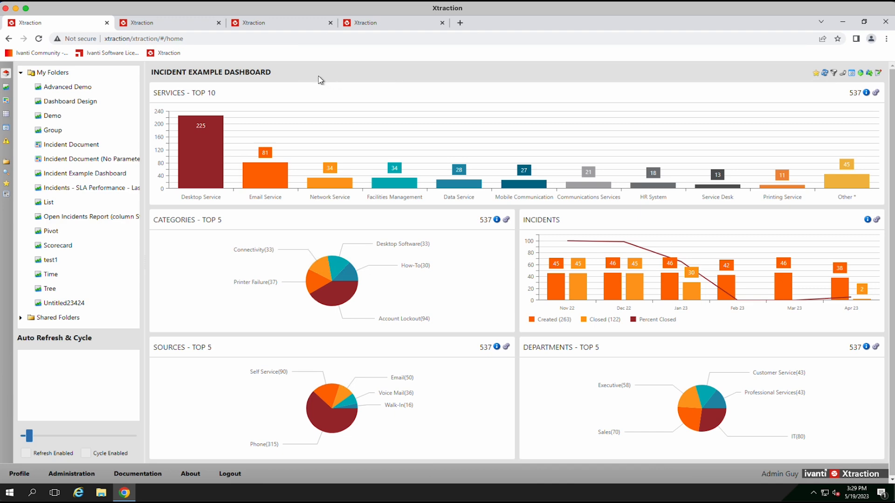
# Step: Switch to the Incident Document (No Parameters) and look through the rows of its Incident List
pyautogui.click(186, 25)
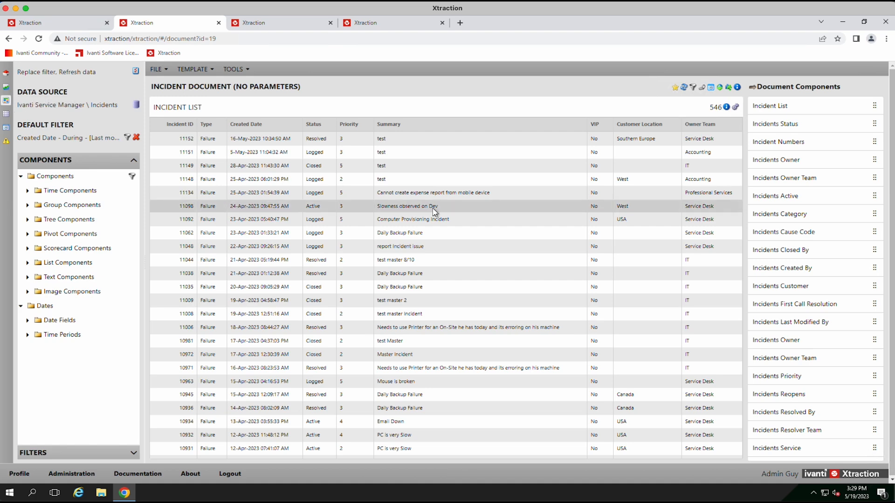
pyautogui.scroll(-6, 424, 275)
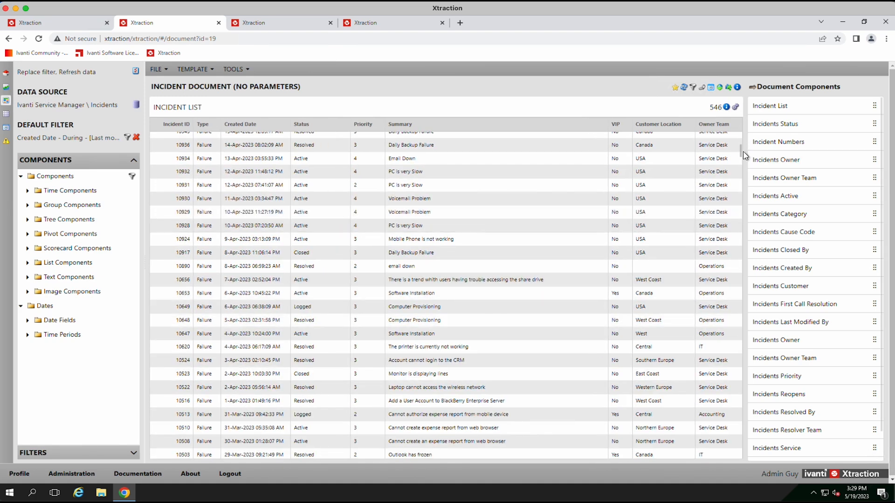
pyautogui.scroll(-10, 741, 155)
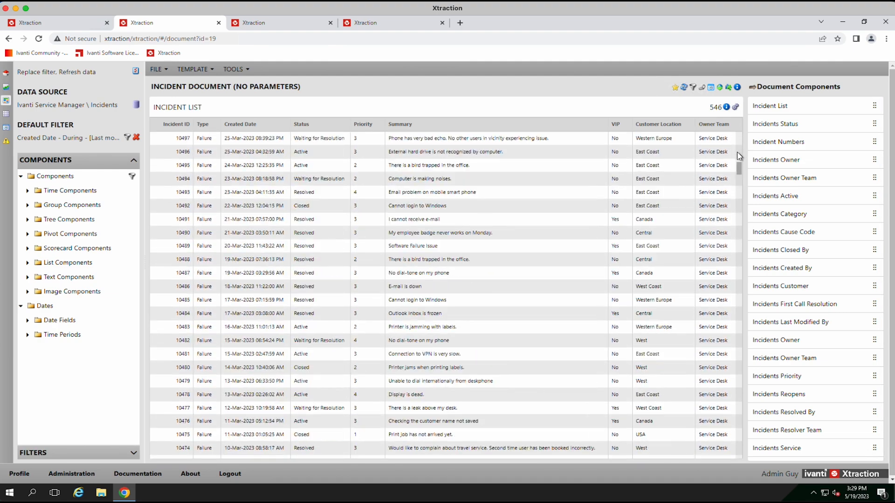
pyautogui.moveTo(737, 153); pyautogui.dragTo(738, 131)
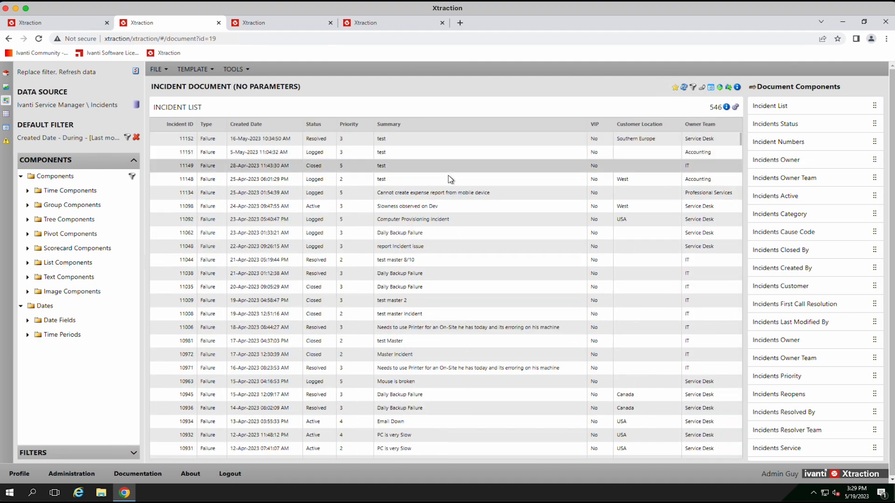
# Step: View the document's Incidents Status, Incident Numbers, Incidents Owner, Owner Team, Closed By, Priority and Resolver Team components in turn
pyautogui.click(787, 125)
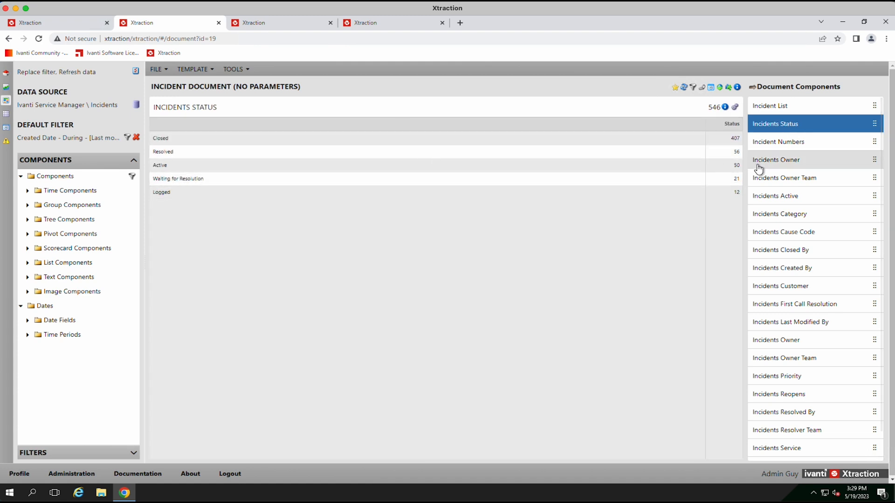
pyautogui.click(777, 145)
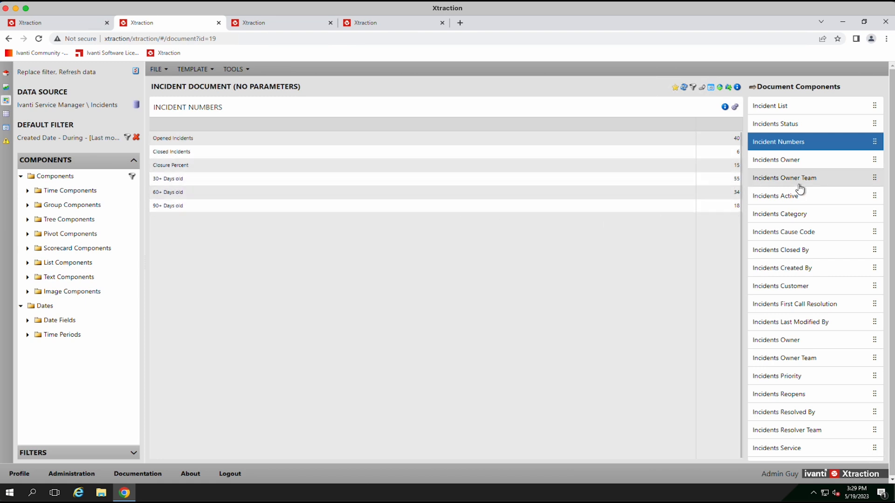
pyautogui.click(783, 164)
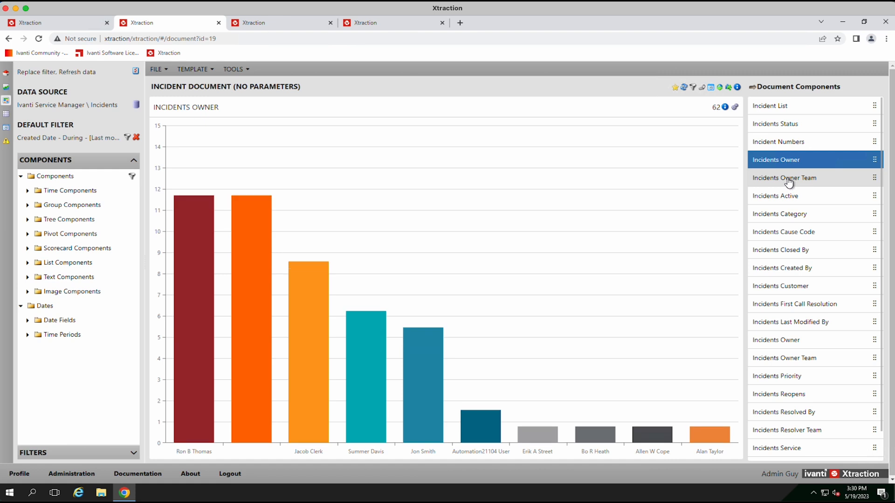
pyautogui.click(791, 178)
pyautogui.click(793, 251)
pyautogui.scroll(-1, 803, 268)
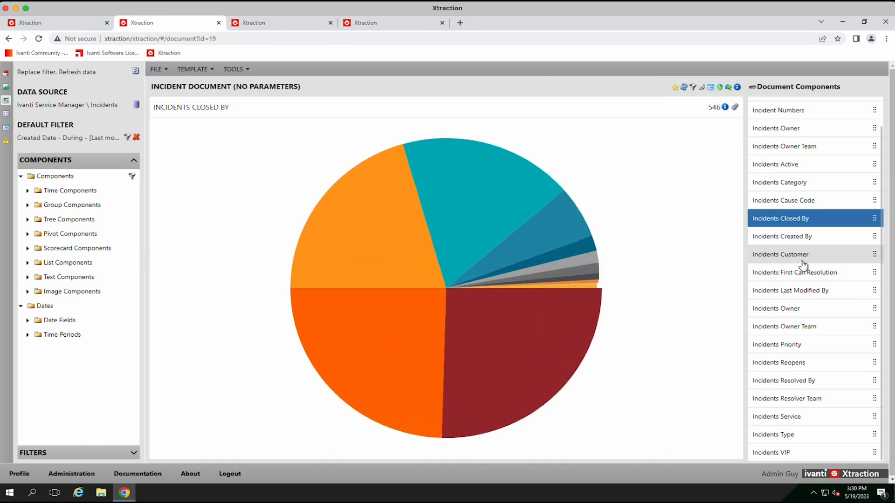
pyautogui.click(802, 350)
pyautogui.click(789, 399)
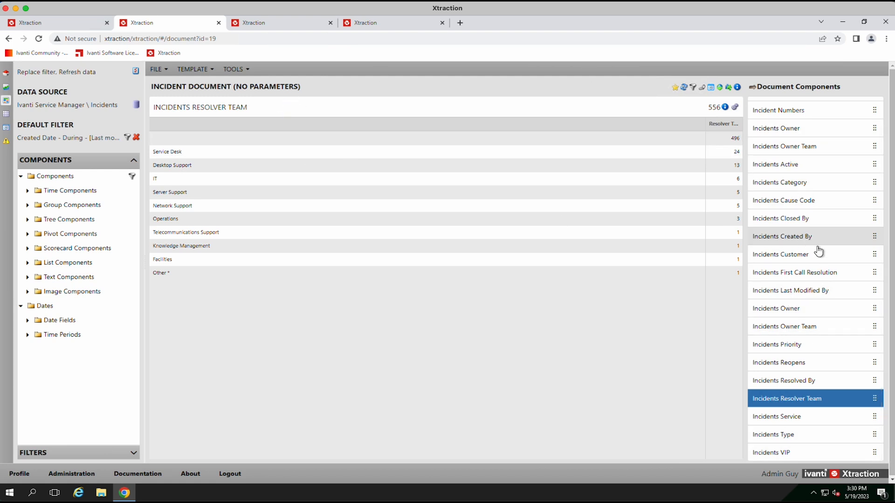
pyautogui.scroll(2, 820, 252)
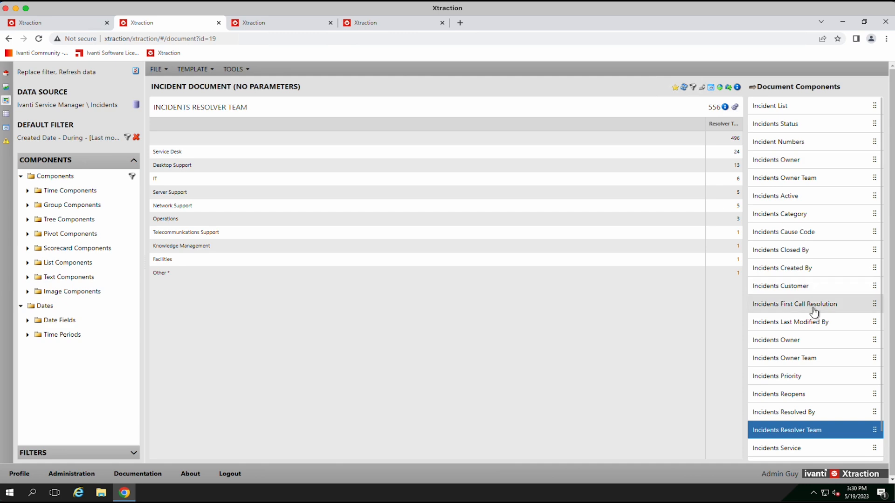
# Step: Switch to the untitled dashboard and examine its grid of incident components
pyautogui.click(272, 26)
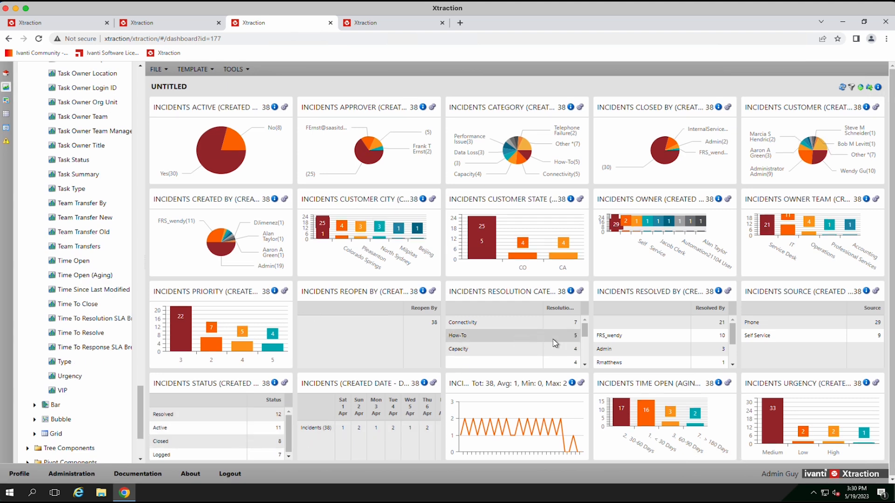
pyautogui.scroll(-2, 665, 358)
pyautogui.scroll(2, 666, 358)
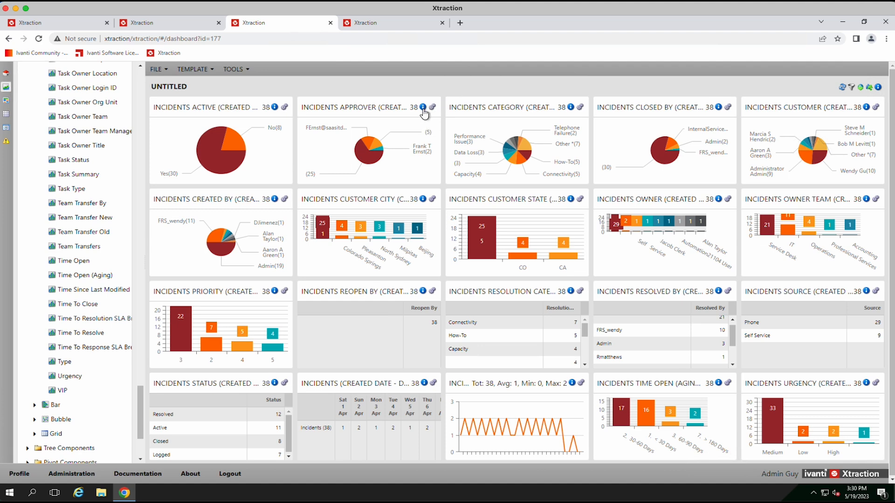
pyautogui.moveTo(424, 113)
# Step: Return to the Incident Document and examine the incident table pages of its exported Word file
pyautogui.click(182, 26)
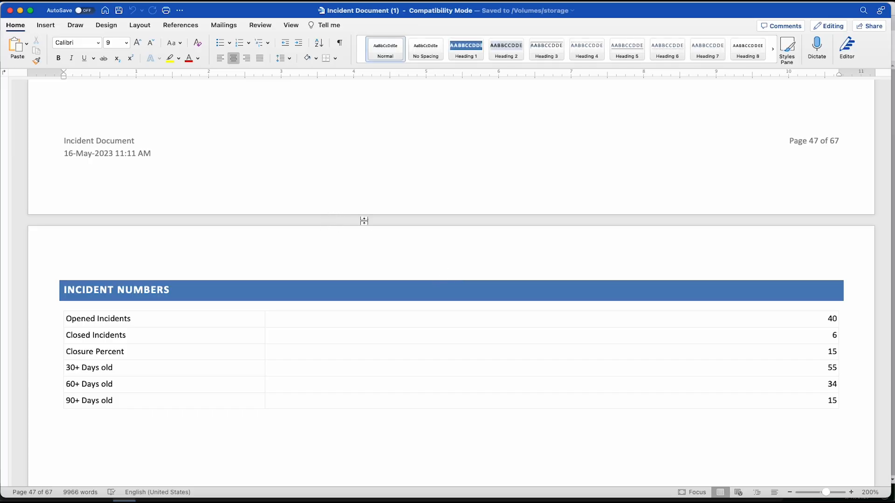
pyautogui.scroll(20, 357, 229)
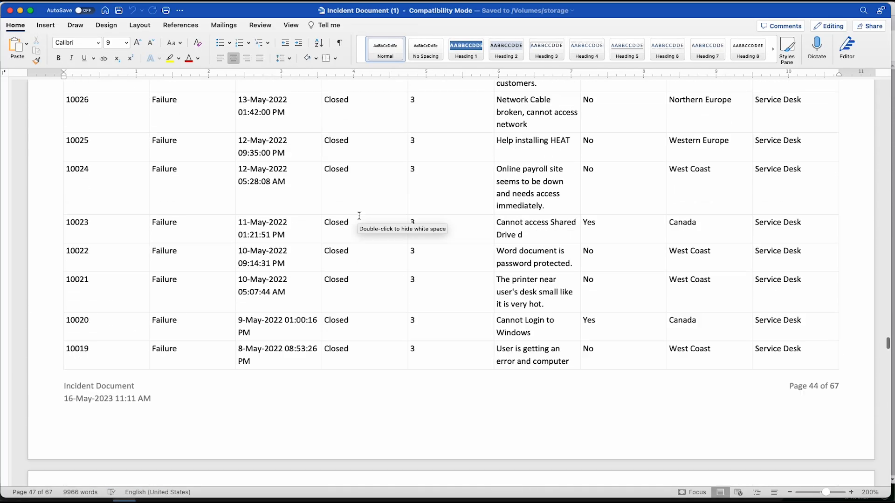
pyautogui.scroll(5, 368, 238)
pyautogui.scroll(-8, 377, 251)
pyautogui.scroll(-3, 184, 119)
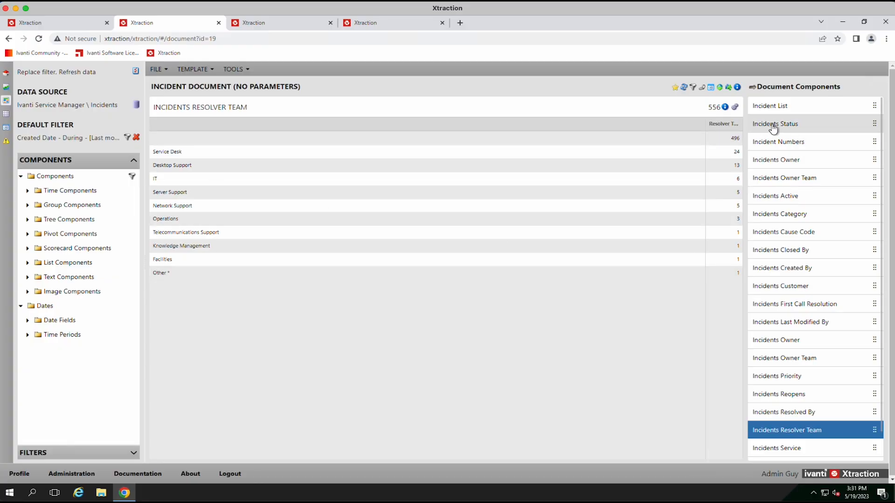
# Step: Show the Incident List component in Xtraction and compare it with the incident table pages in the Word export
pyautogui.click(770, 106)
pyautogui.scroll(-10, 582, 339)
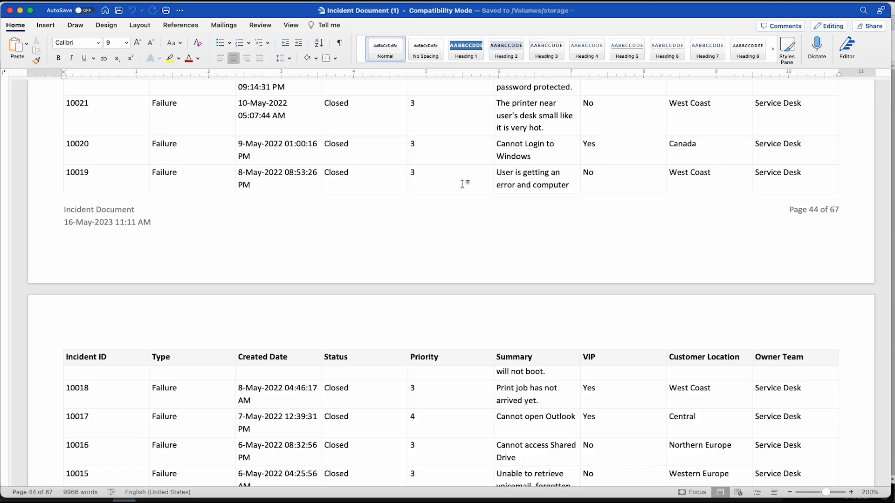
pyautogui.scroll(-15, 442, 257)
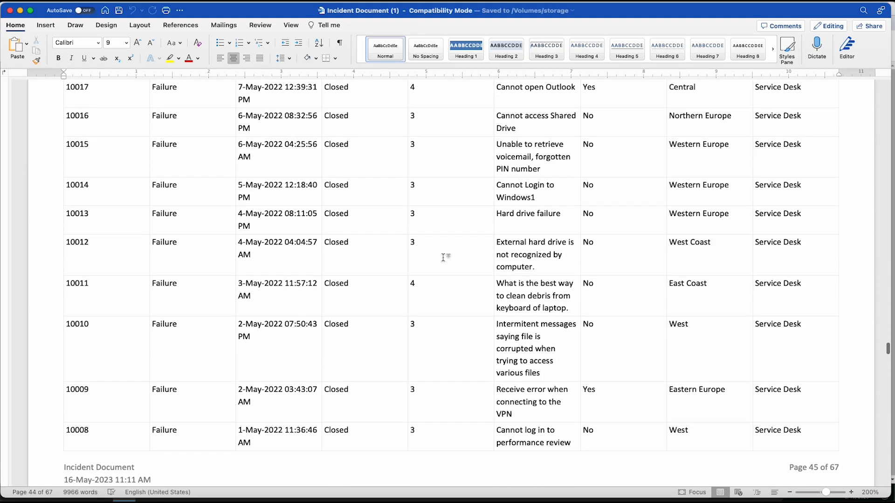
pyautogui.scroll(-10, 444, 246)
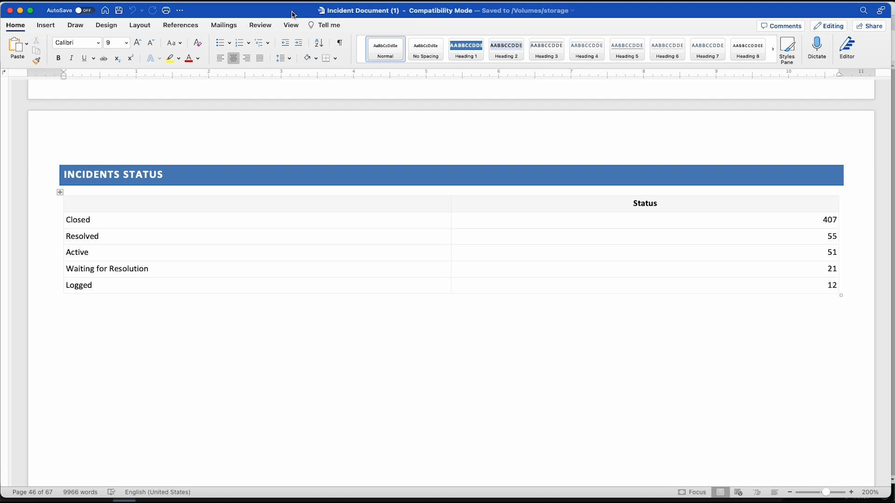
# Step: Examine the remaining sections of the Word export, from Incidents Status through the owner, category and cause code charts to Incidents Last Modified By and beyond
pyautogui.scroll(3, 446, 187)
pyautogui.scroll(-6, 250, 226)
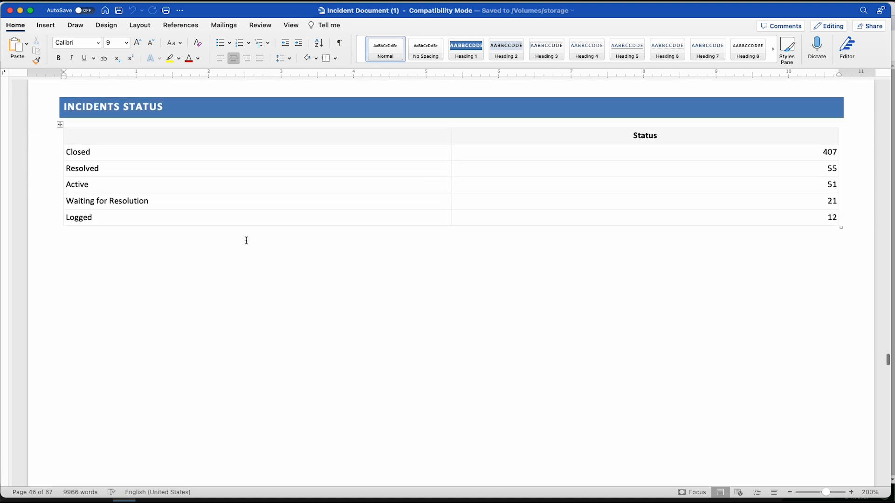
pyautogui.scroll(-15, 464, 294)
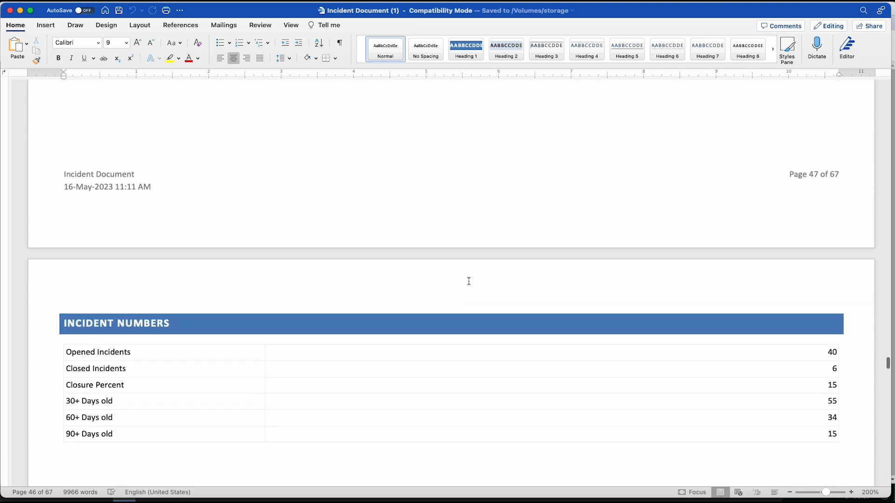
pyautogui.scroll(-20, 450, 269)
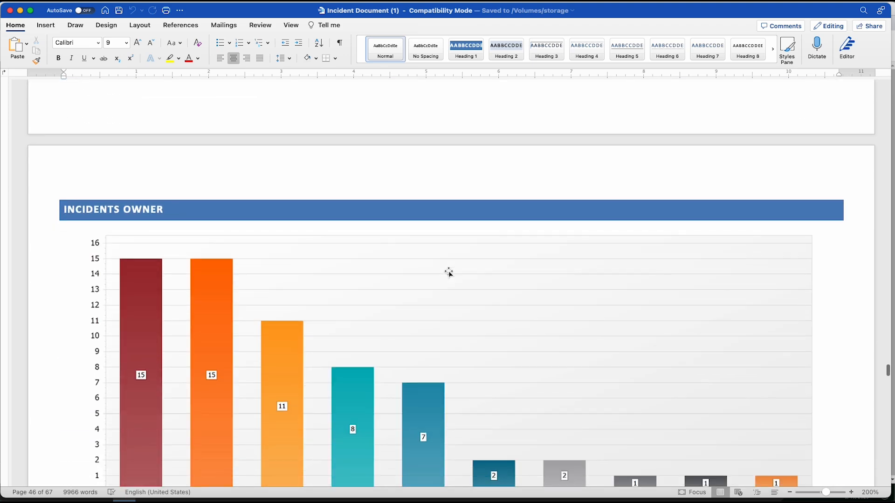
pyautogui.scroll(-20, 430, 275)
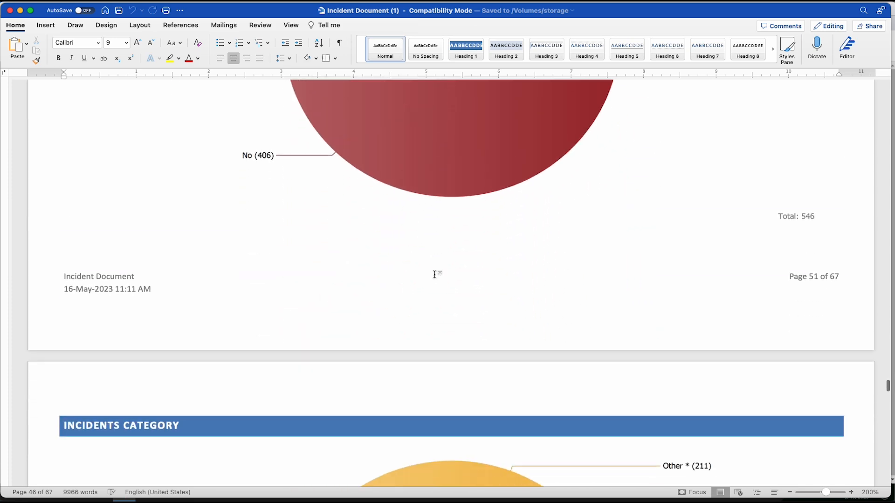
pyautogui.scroll(-8, 435, 275)
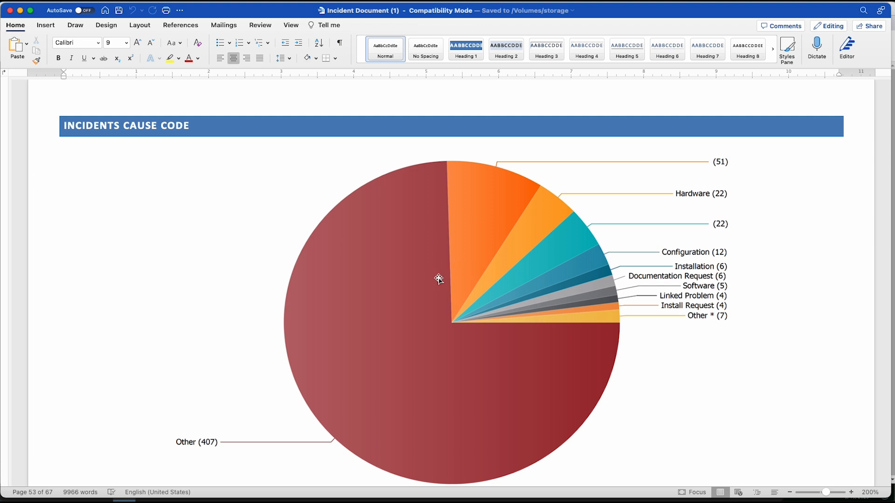
pyautogui.scroll(-15, 443, 281)
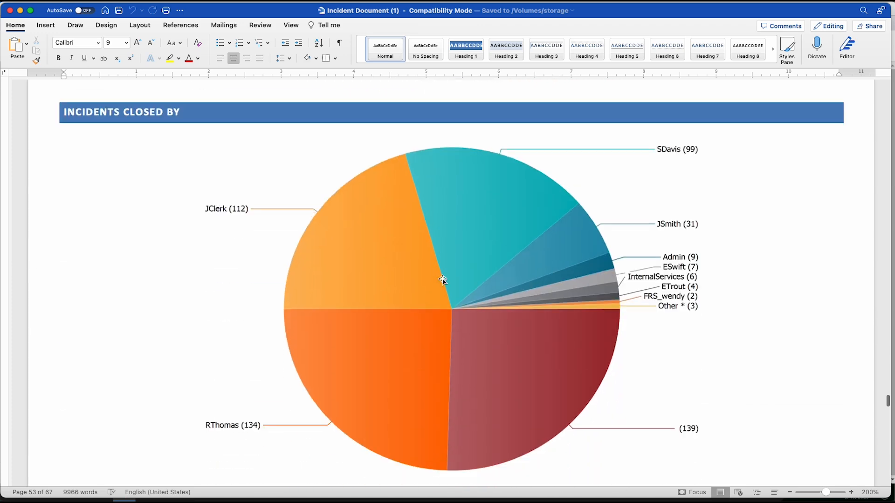
pyautogui.scroll(-15, 443, 280)
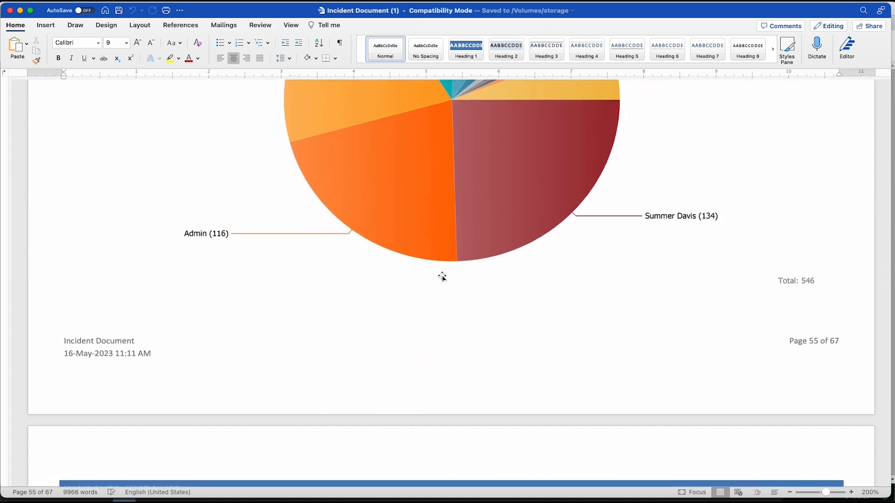
pyautogui.scroll(-15, 482, 250)
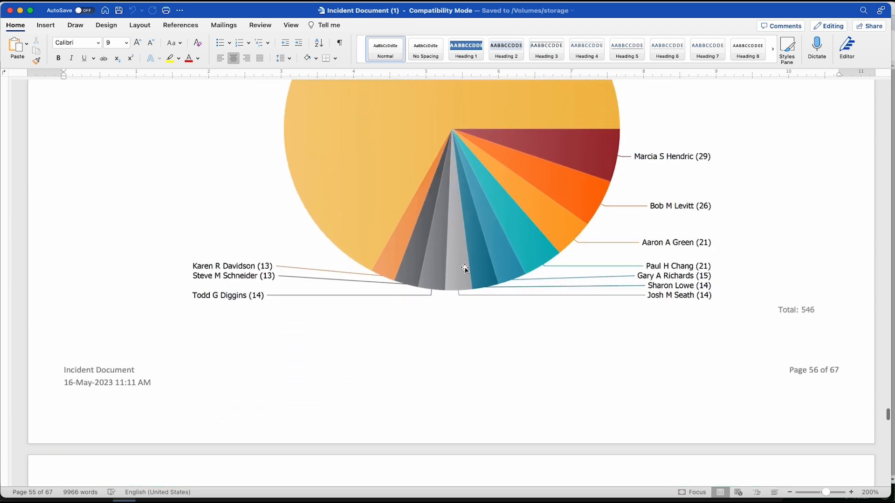
pyautogui.scroll(-15, 468, 270)
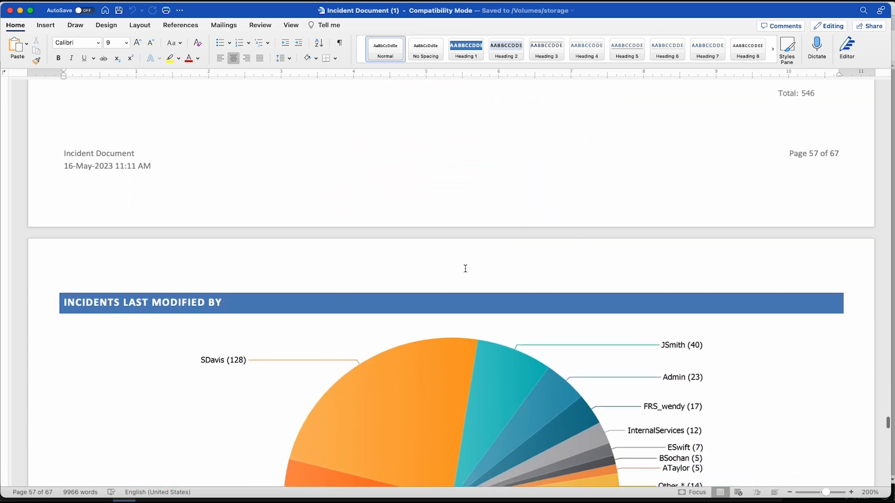
pyautogui.scroll(-1, 480, 307)
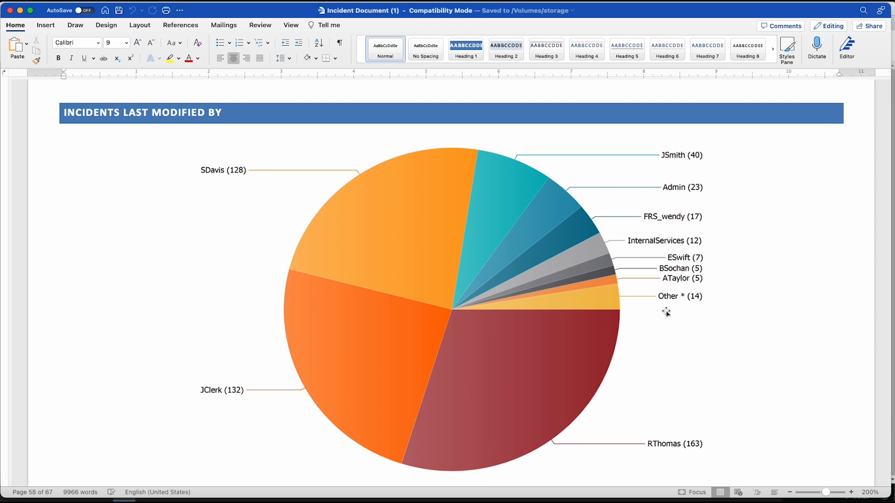
pyautogui.scroll(-15, 667, 314)
pyautogui.scroll(-5, 660, 306)
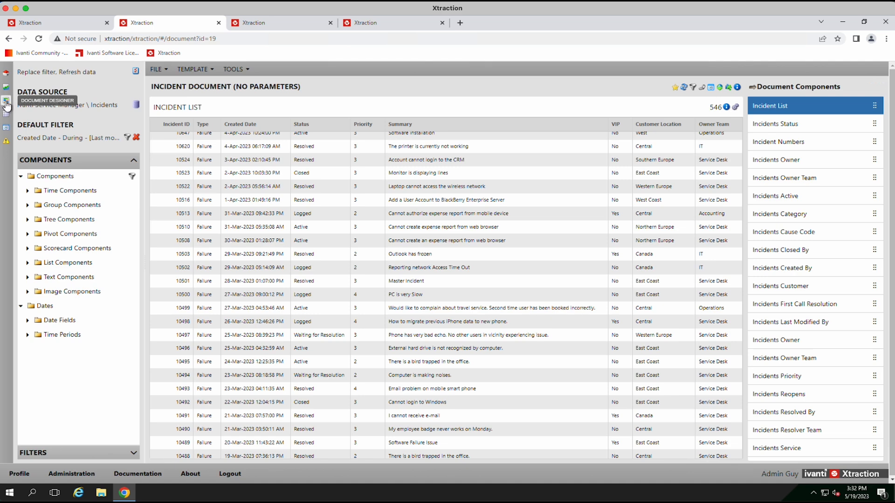
# Step: Switch back to Xtraction, view the saved items in My Folders and close the folder list
pyautogui.click(233, 70)
pyautogui.click(240, 85)
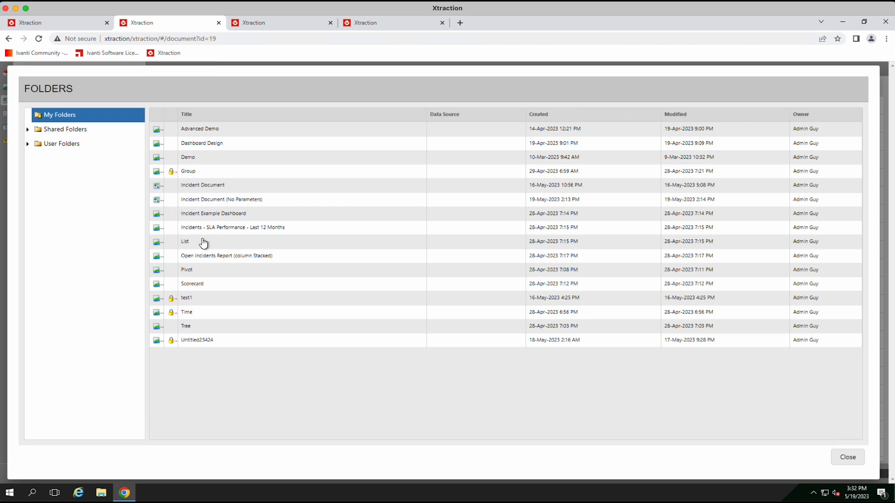
pyautogui.click(848, 458)
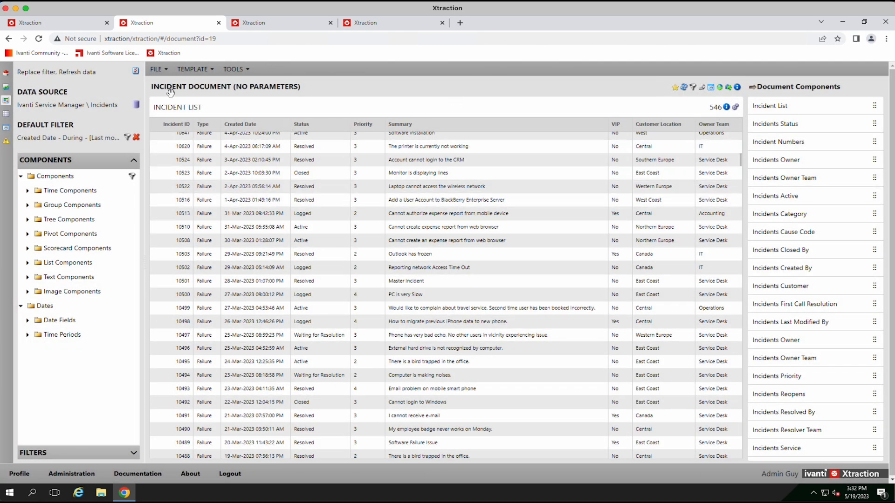
# Step: Create a new blank document and add an Area time component to it
pyautogui.click(162, 74)
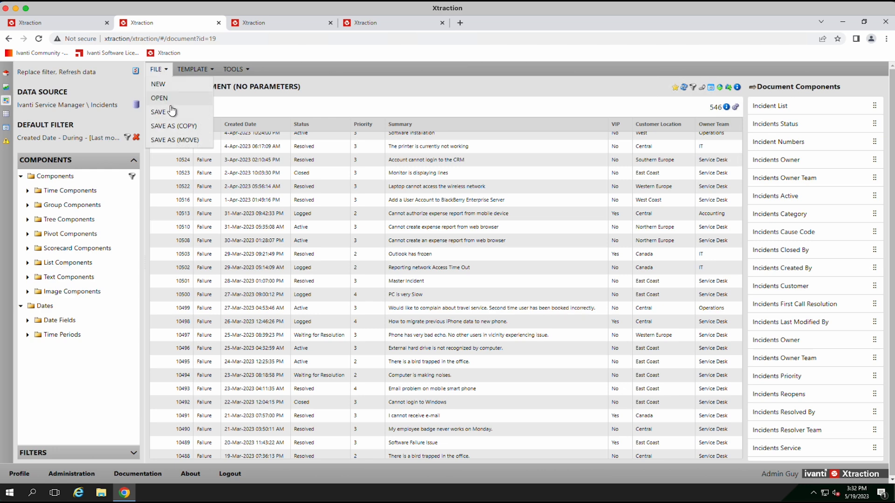
pyautogui.click(159, 85)
pyautogui.click(527, 393)
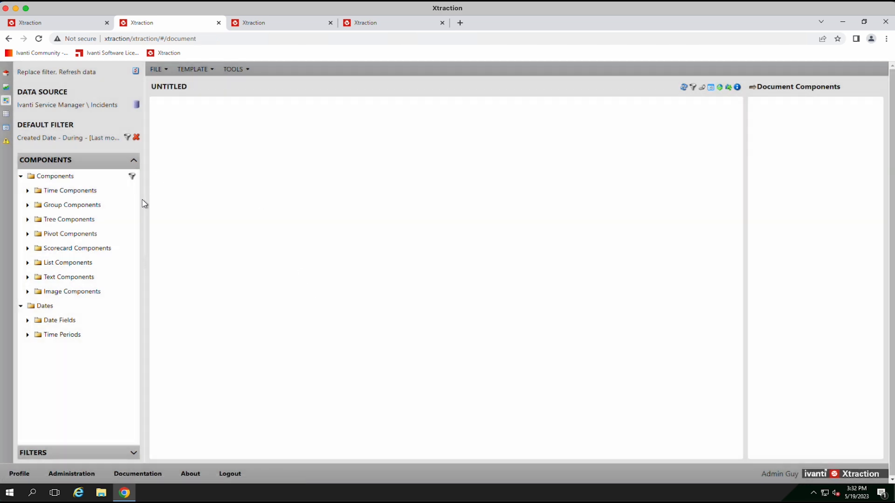
pyautogui.click(28, 192)
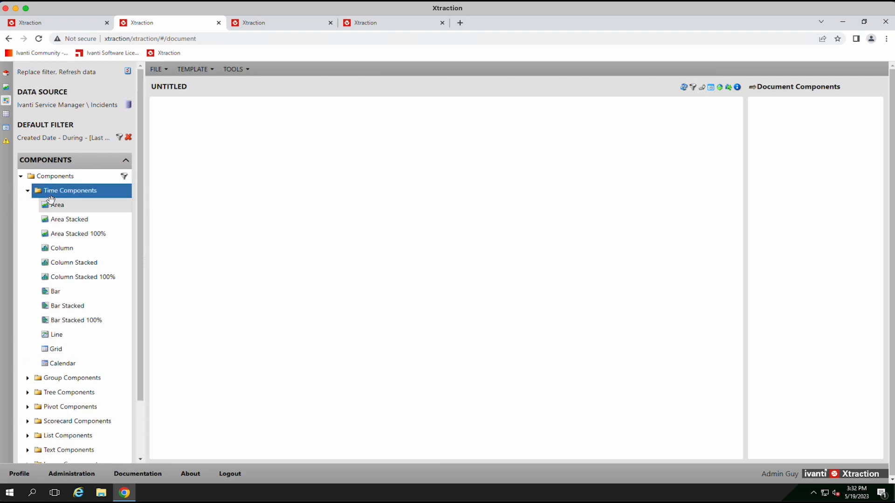
pyautogui.moveTo(55, 206); pyautogui.dragTo(282, 214)
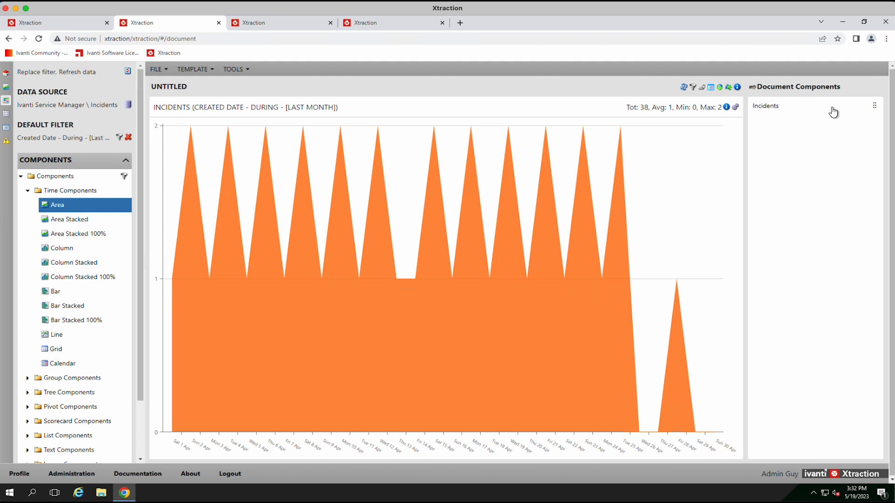
# Step: Retitle the Incidents component "Incidents Created in the last month" and point out the Incidents Owner section heading in the Word export
pyautogui.rightClick(797, 113)
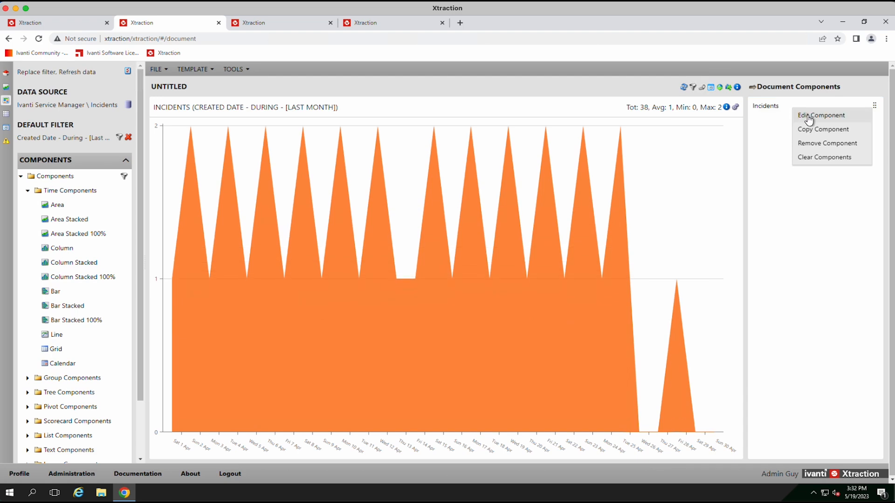
pyautogui.click(806, 116)
pyautogui.click(376, 204)
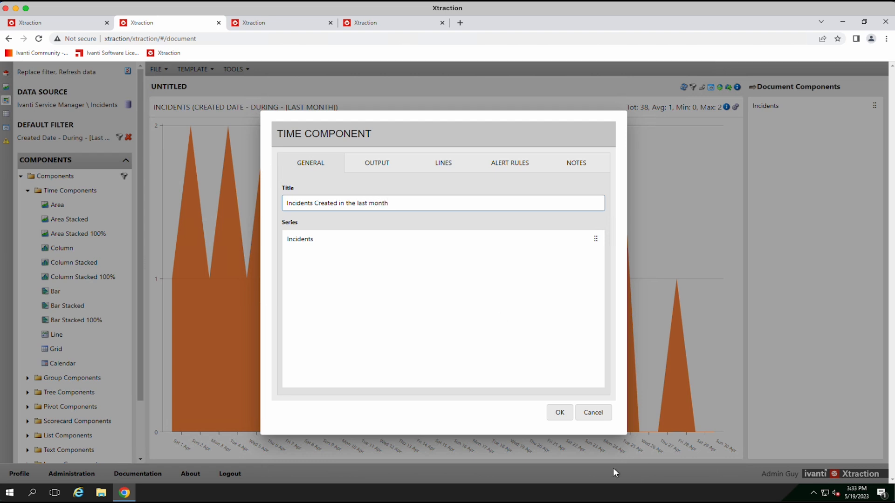
pyautogui.click(566, 416)
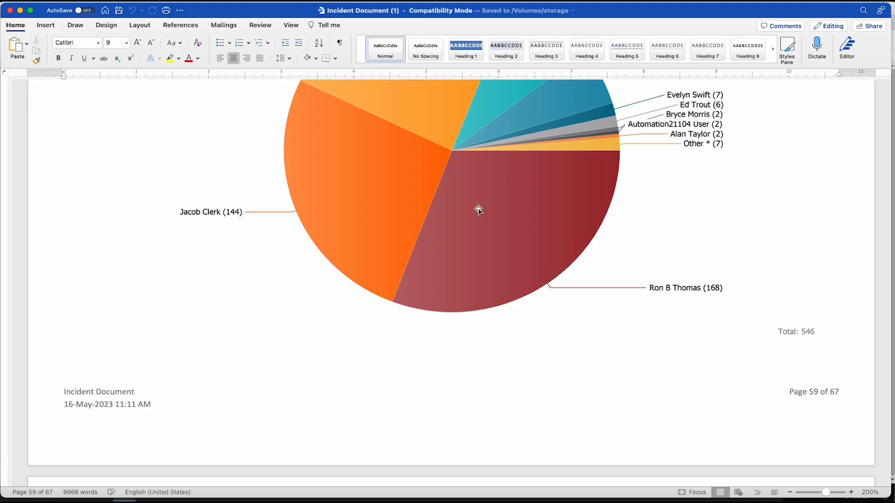
pyautogui.scroll(8, 479, 208)
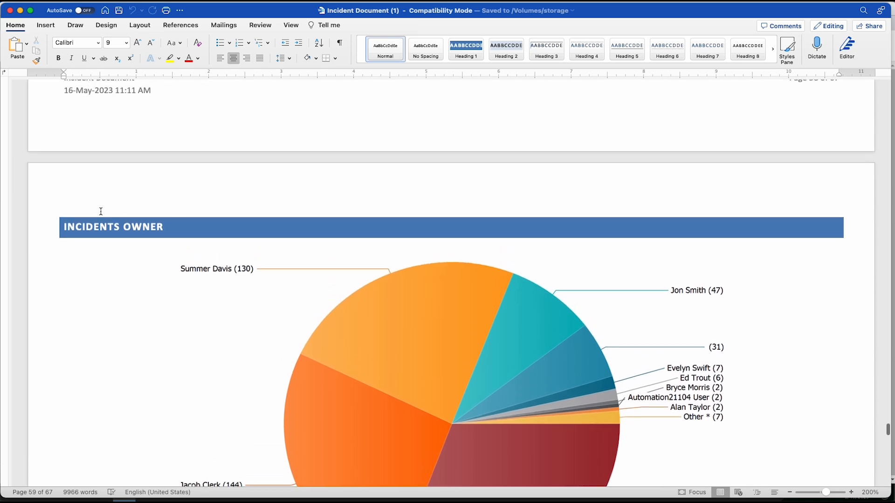
pyautogui.moveTo(136, 230); pyautogui.dragTo(108, 230)
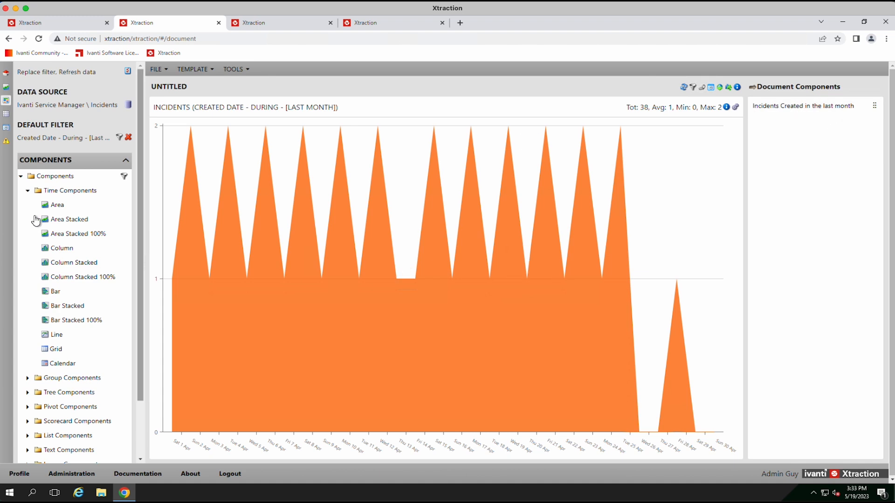
# Step: Add a Column group component by Customer to the untitled document
pyautogui.click(28, 191)
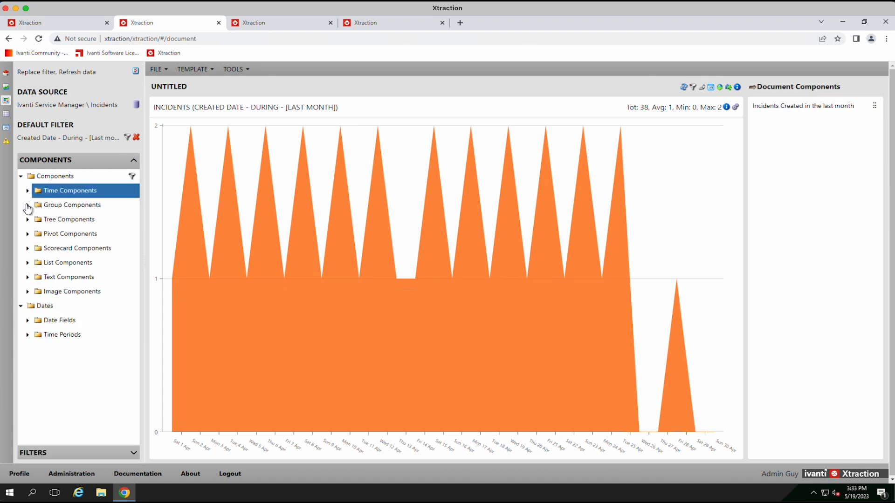
pyautogui.click(27, 206)
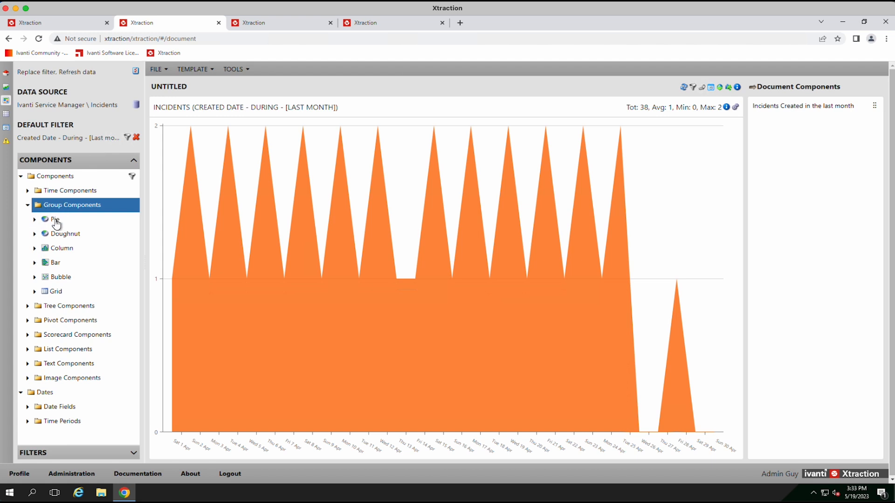
pyautogui.click(35, 248)
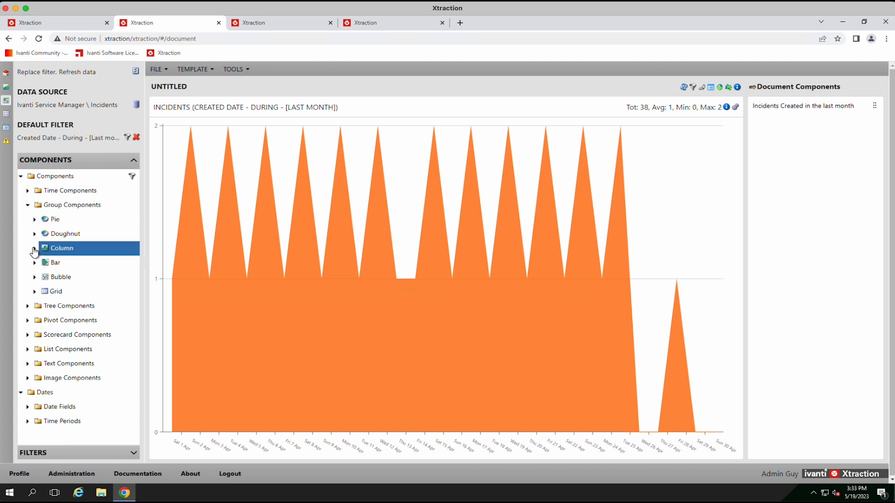
pyautogui.scroll(-8, 47, 299)
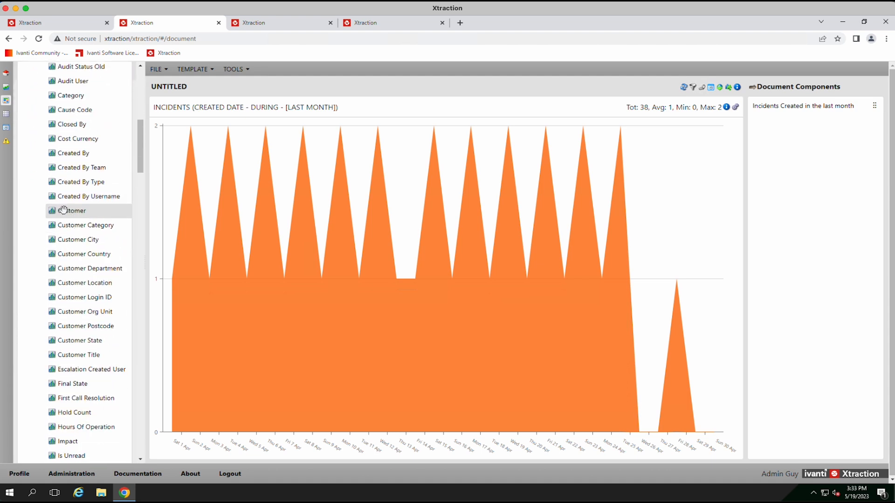
pyautogui.click(67, 212)
pyautogui.moveTo(69, 212); pyautogui.dragTo(302, 246)
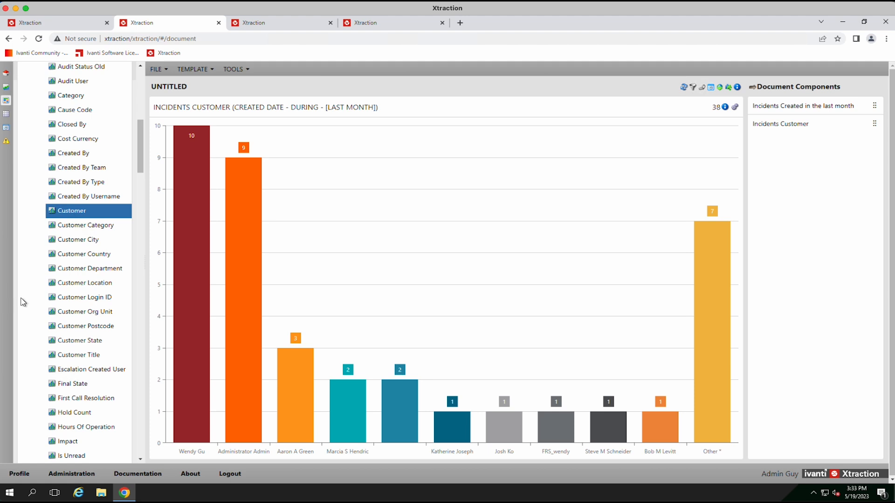
# Step: Add Column group components for Customer Category and Customer Postcode, and collapse the Column fields
pyautogui.click(84, 226)
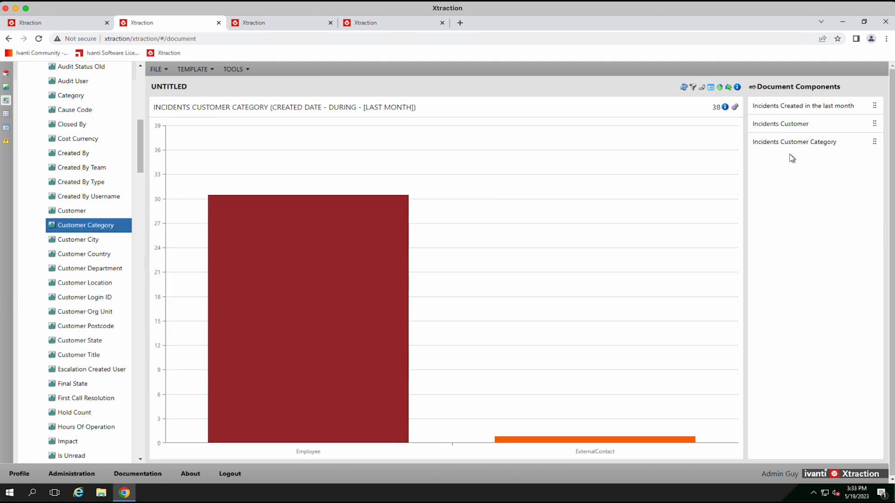
pyautogui.moveTo(78, 323); pyautogui.dragTo(307, 261)
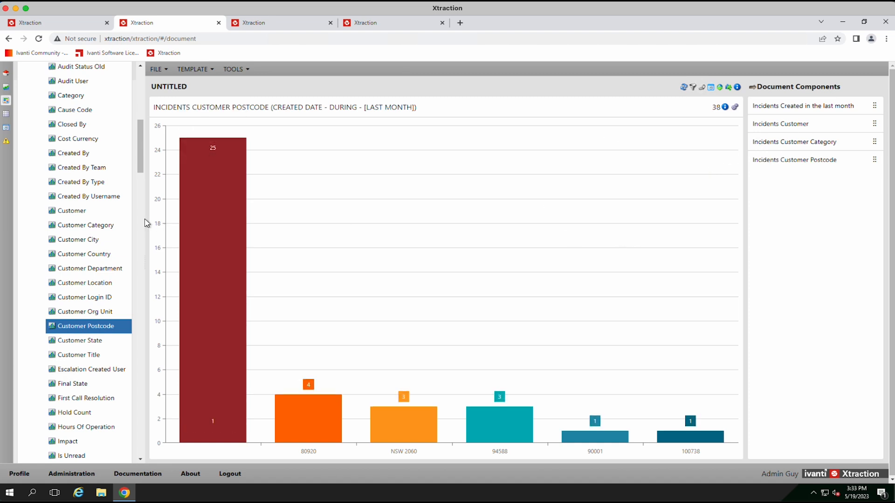
pyautogui.scroll(8, 98, 223)
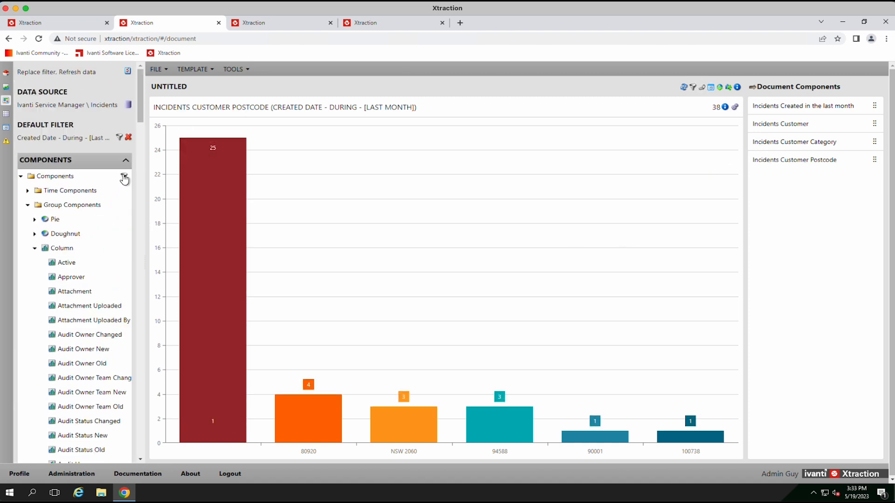
pyautogui.click(34, 248)
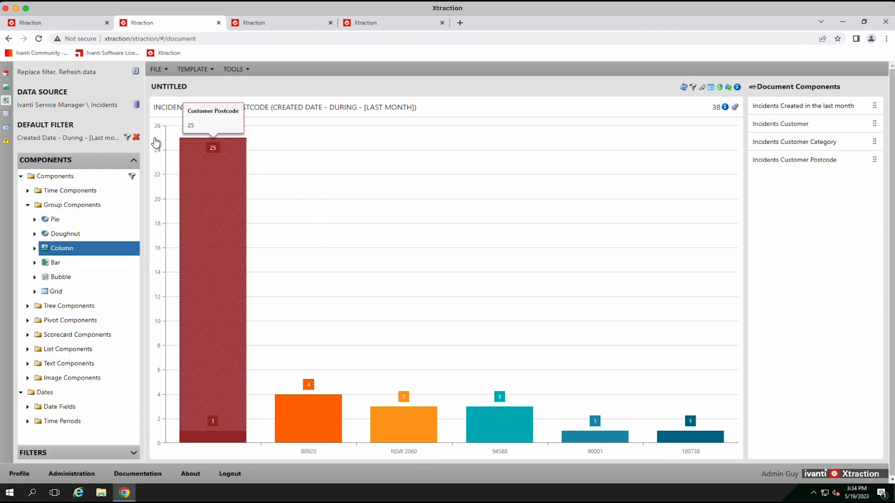
# Step: Change the data source to Service Requests and add a Pie group component by Active to the document
pyautogui.click(136, 106)
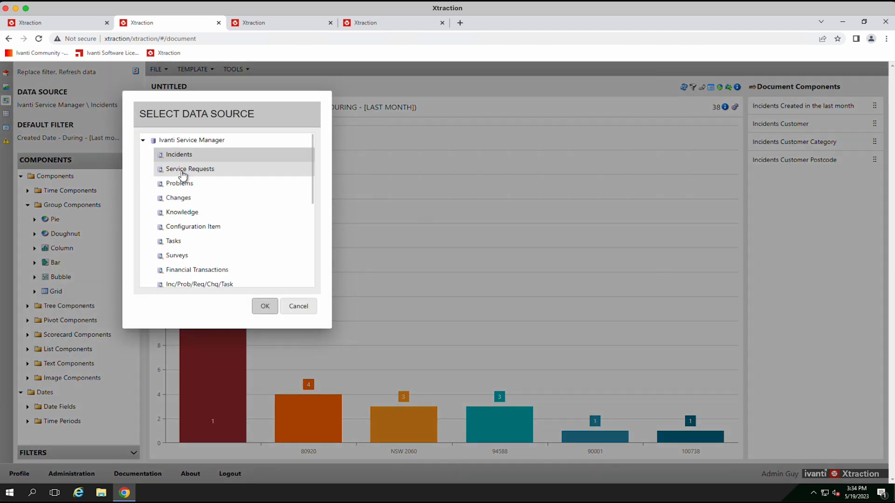
pyautogui.click(181, 170)
pyautogui.click(263, 306)
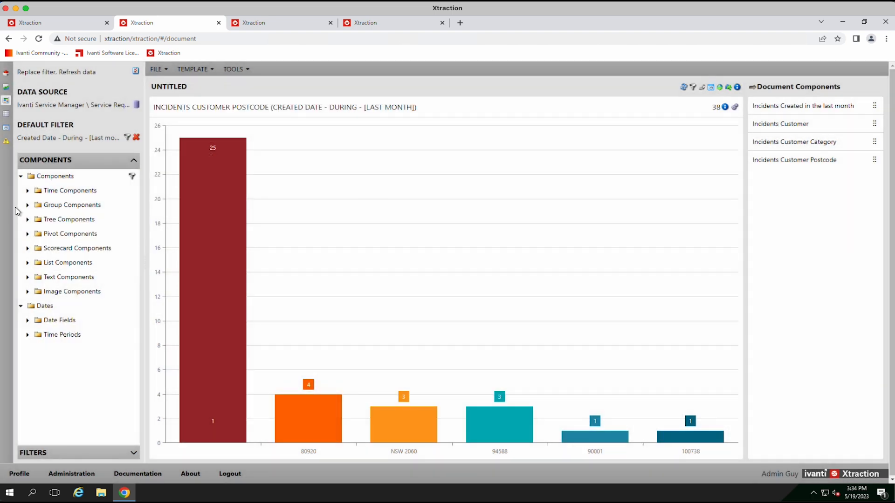
pyautogui.click(27, 205)
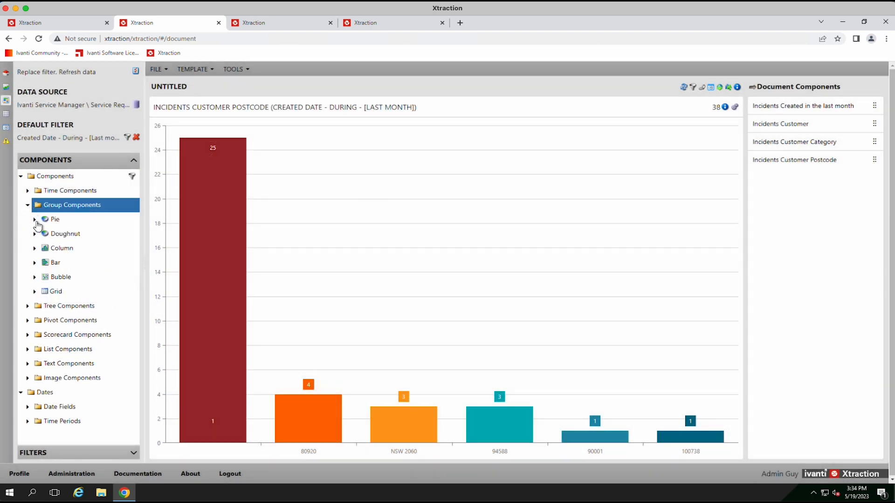
pyautogui.click(35, 219)
pyautogui.moveTo(67, 234); pyautogui.dragTo(339, 253)
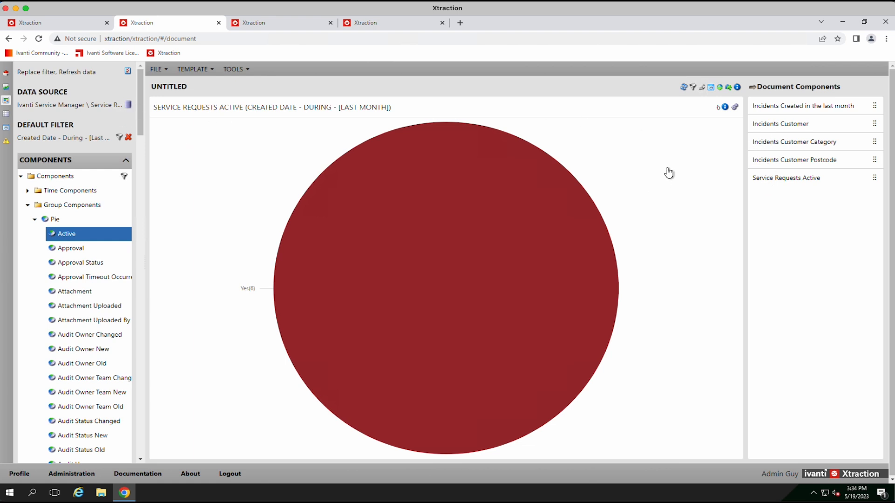
# Step: View the general settings and series of the Incidents Customer component, then close them without changes
pyautogui.rightClick(807, 125)
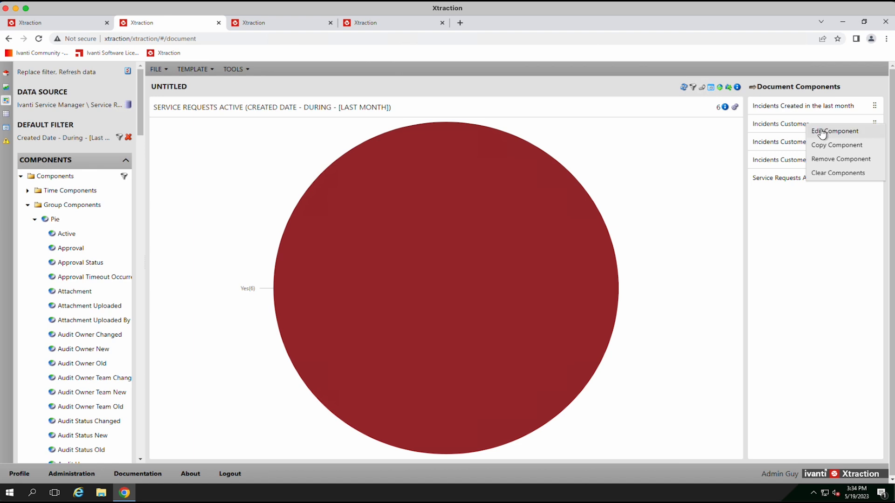
pyautogui.click(822, 134)
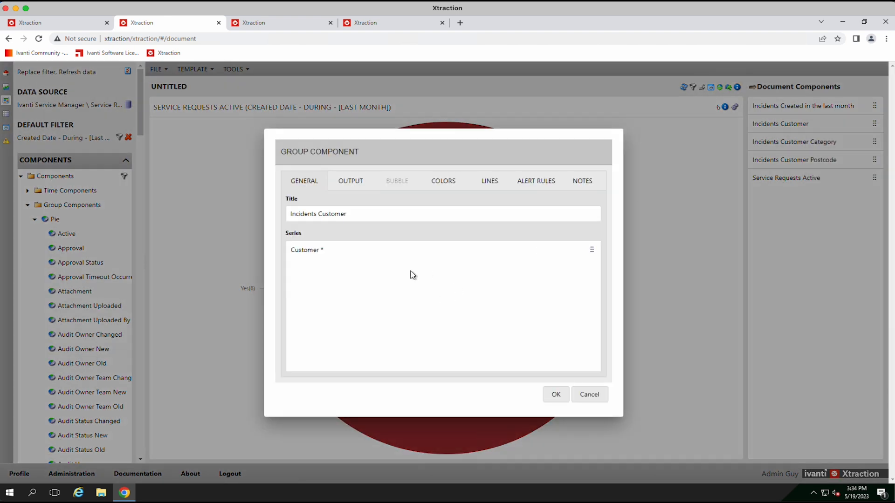
pyautogui.click(316, 252)
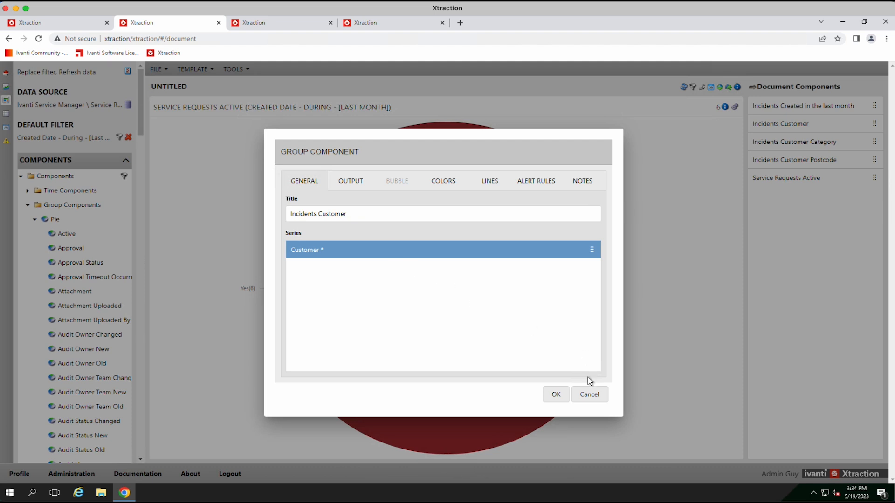
pyautogui.click(589, 395)
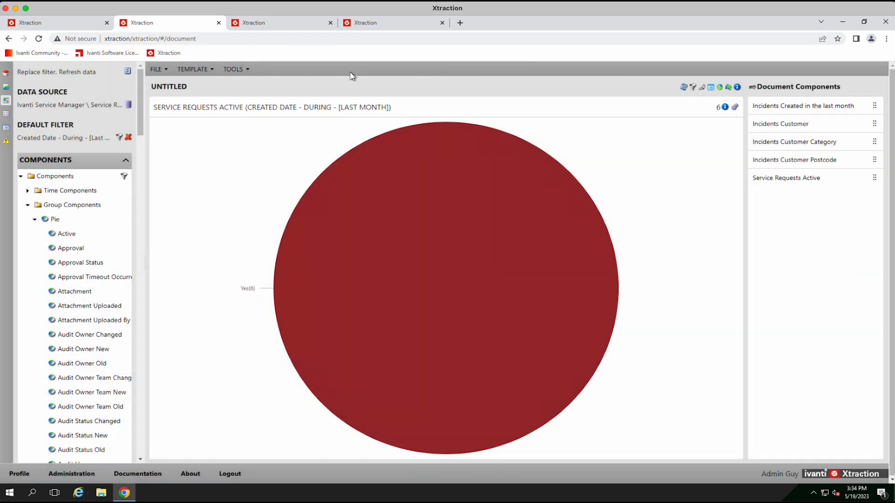
# Step: Open the saved Incident Document from My Folders in place of the untitled document
pyautogui.click(380, 27)
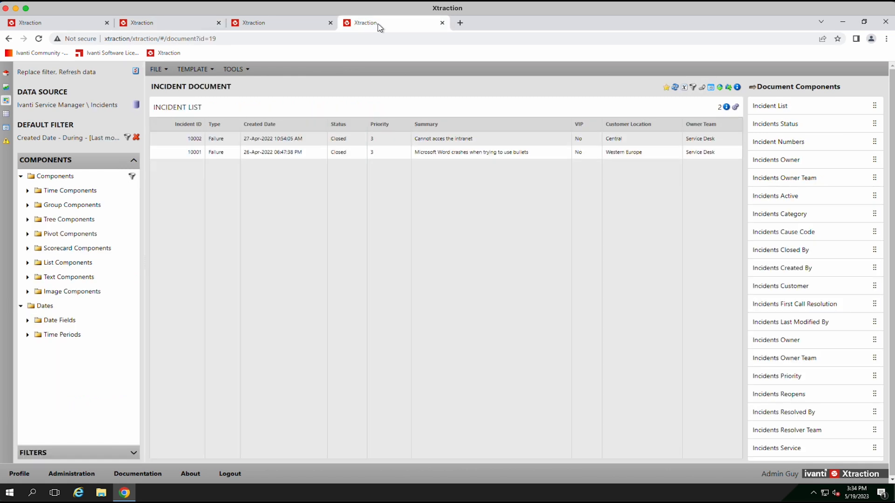
pyautogui.click(156, 69)
pyautogui.click(200, 28)
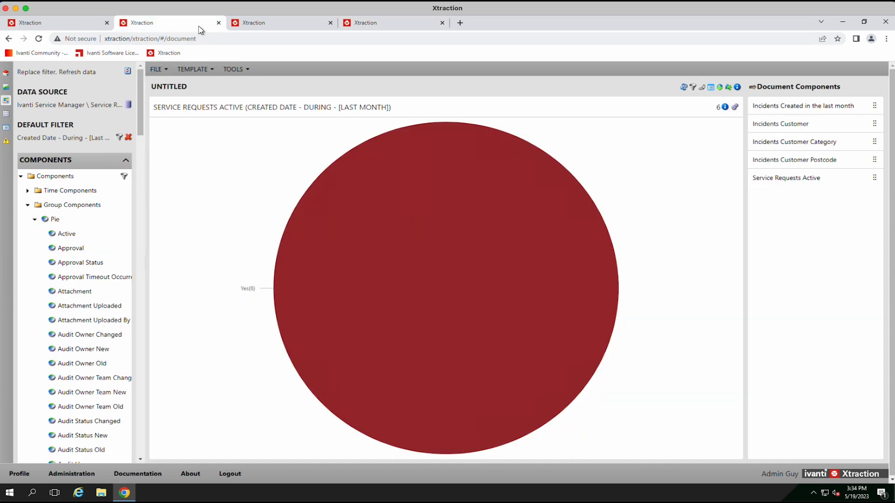
pyautogui.click(157, 69)
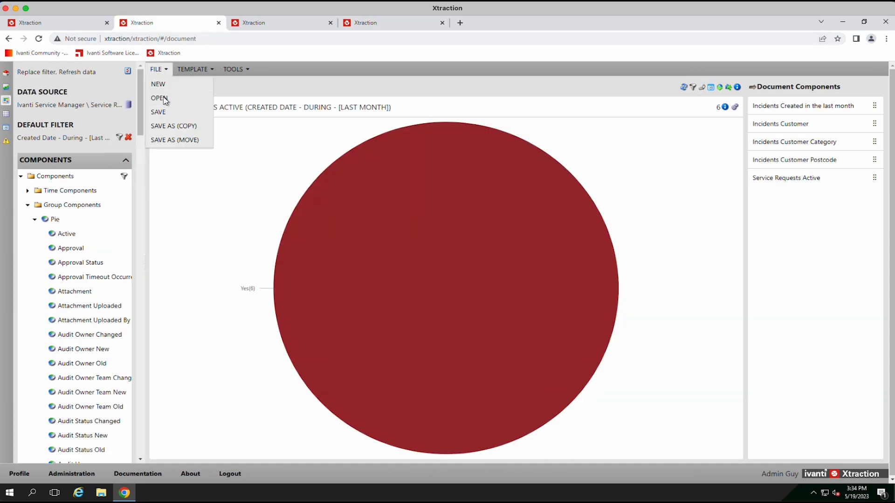
pyautogui.click(163, 99)
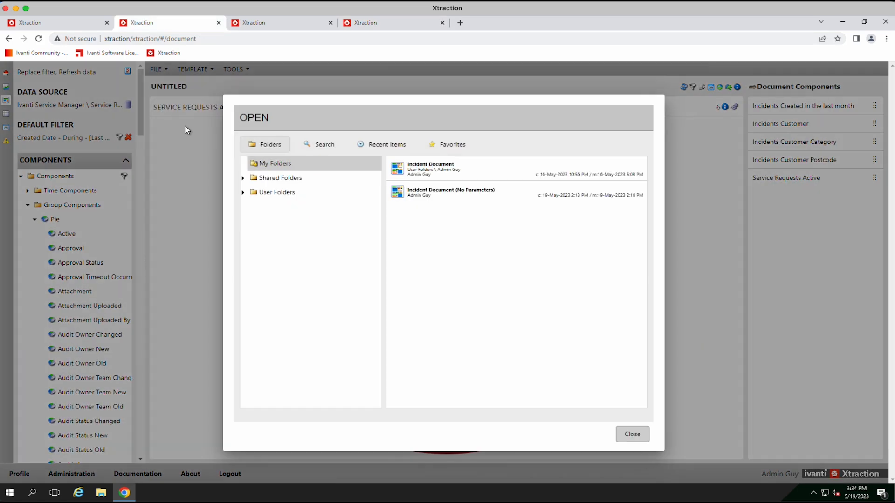
pyautogui.click(435, 169)
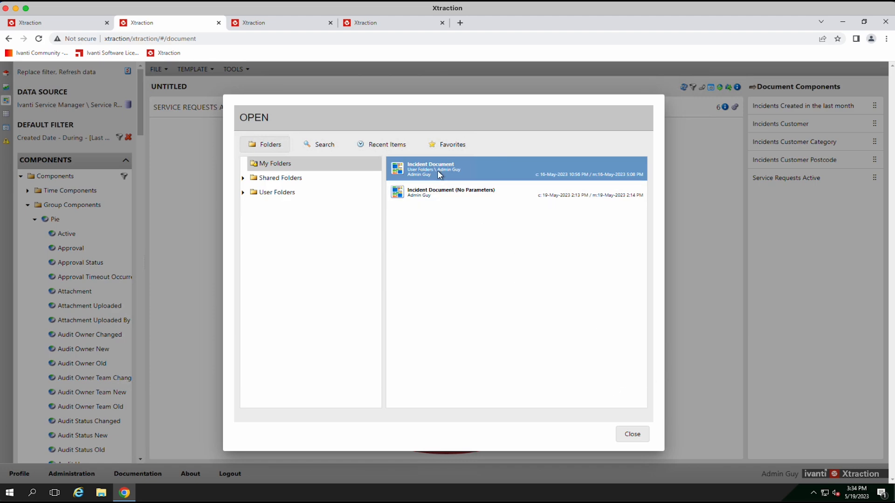
pyautogui.doubleClick(436, 169)
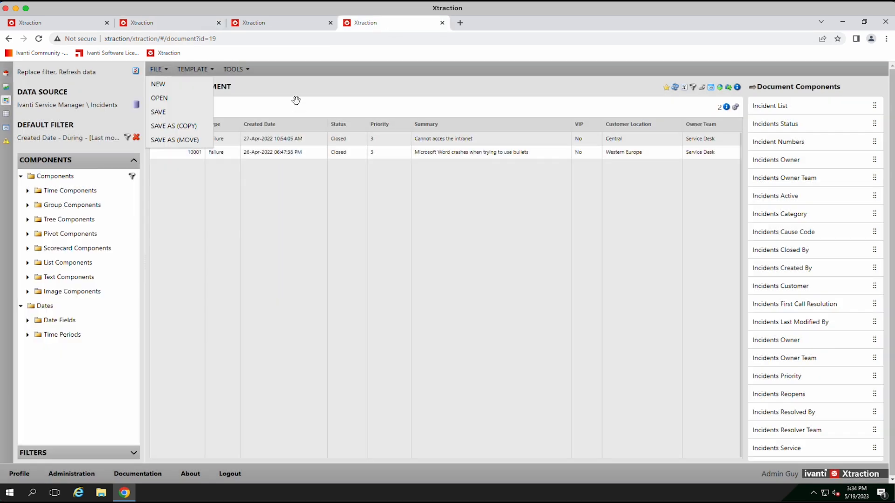
# Step: Open Incident Document (No Parameters) from My Folders in the browser tab already showing Incident Document
pyautogui.click(162, 69)
pyautogui.click(160, 99)
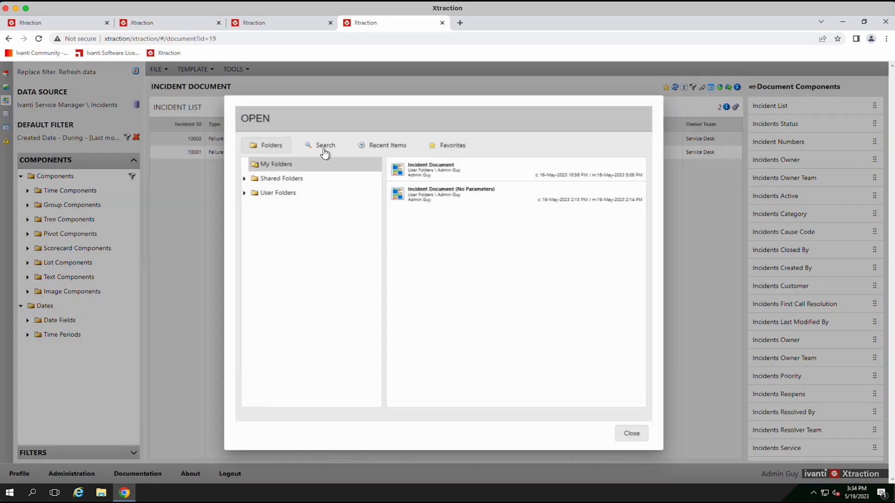
pyautogui.doubleClick(445, 191)
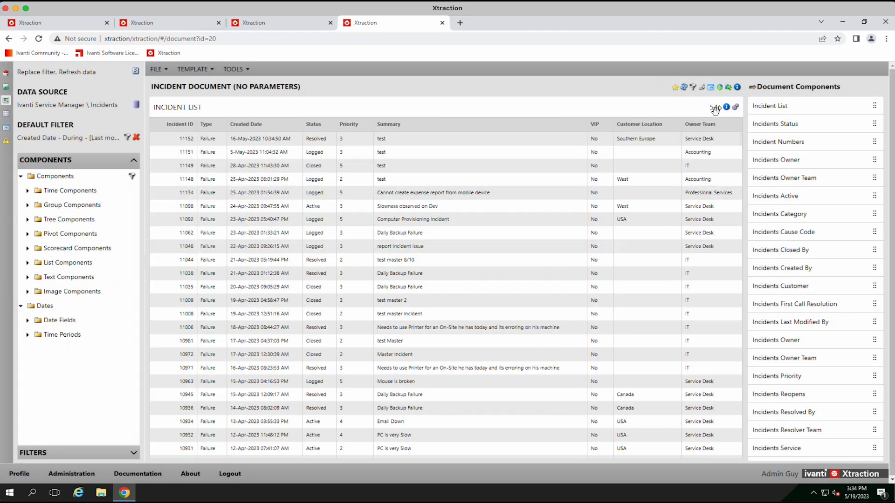
# Step: Return to the Incident Document awaiting parameters and set its Start Date to 4/27/2022 12:47:38 AM
pyautogui.click(169, 24)
pyautogui.click(516, 241)
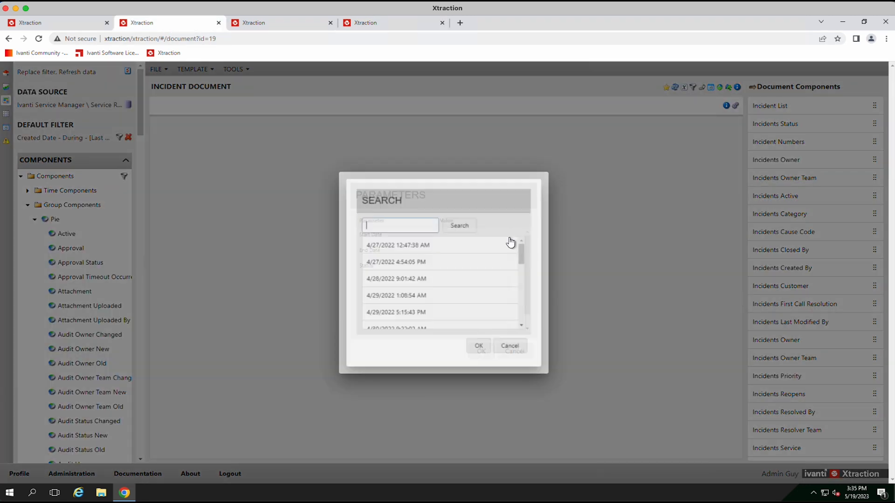
pyautogui.click(412, 249)
pyautogui.click(412, 248)
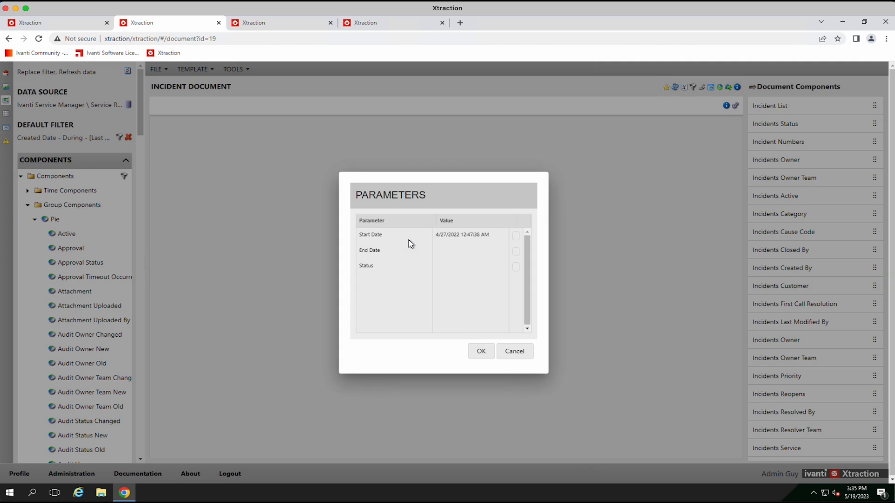
# Step: Set the End Date parameter of the Incident Document to 4/27/2024 12:47:38 AM
pyautogui.click(458, 237)
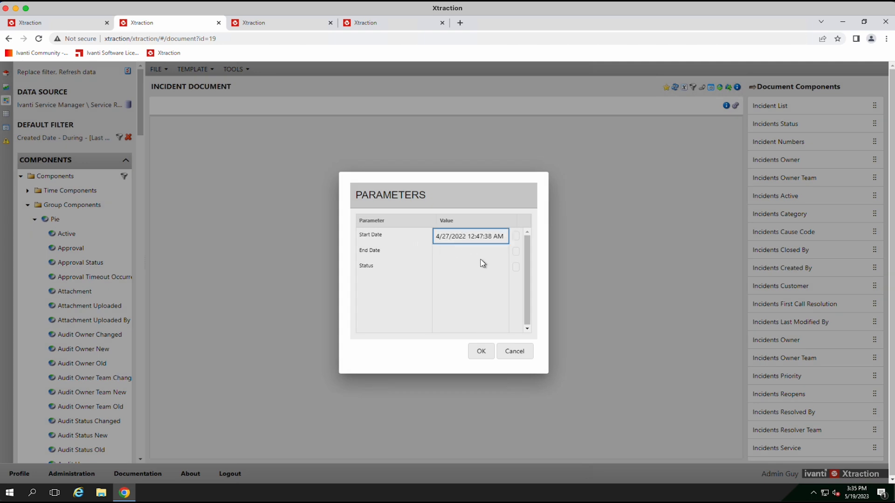
pyautogui.click(461, 256)
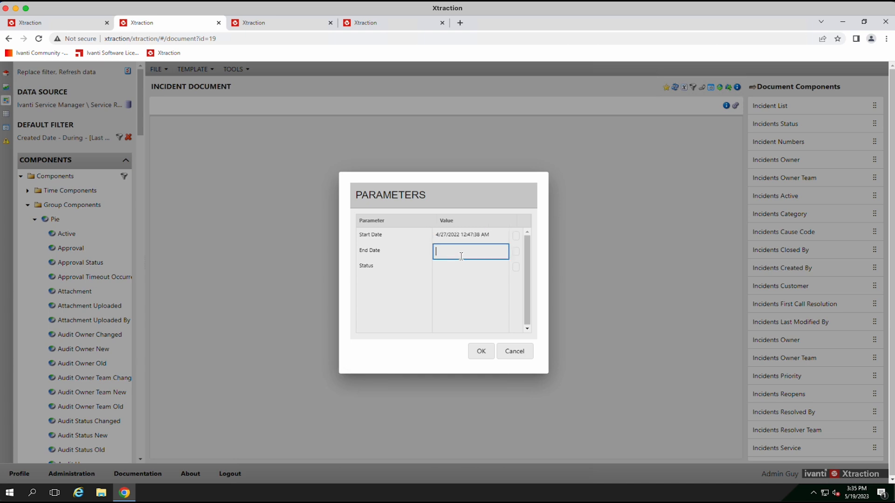
pyautogui.click(516, 252)
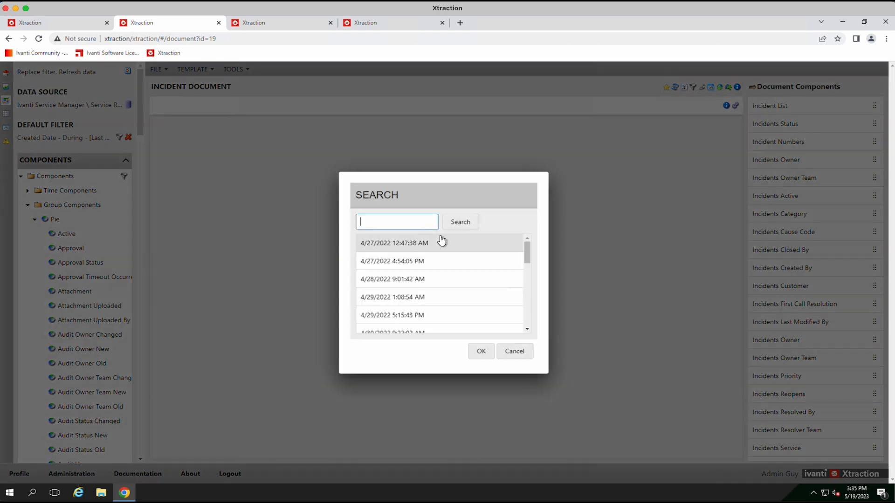
pyautogui.doubleClick(411, 244)
pyautogui.click(460, 252)
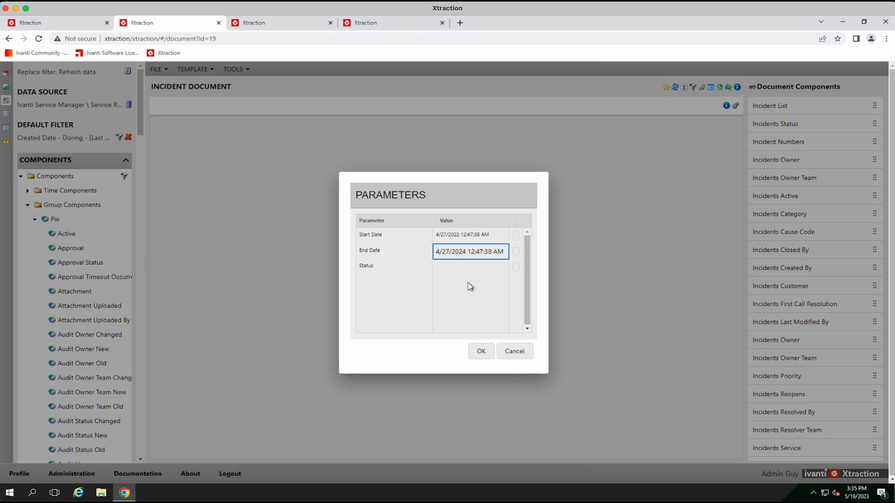
# Step: Set the Status parameter to Active and load the Incident Document with the entered parameters
pyautogui.click(516, 268)
pyautogui.doubleClick(373, 245)
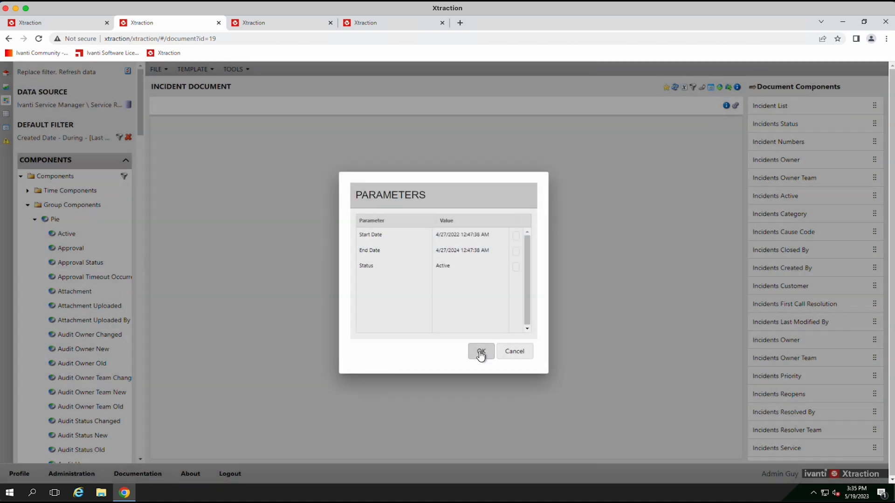
pyautogui.click(481, 353)
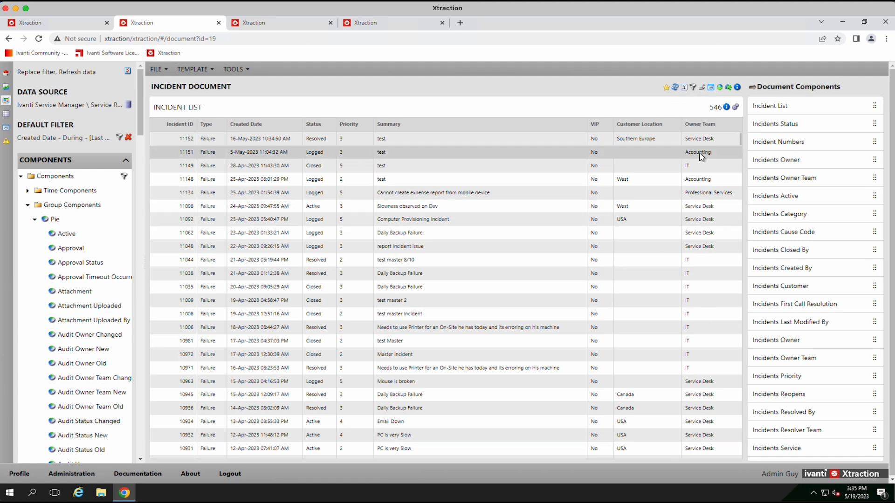
# Step: Change the Start Date parameter to 4/27/2023 12:47:38 AM, reload the Incident List, and review the parameter values again
pyautogui.click(684, 89)
pyautogui.click(451, 235)
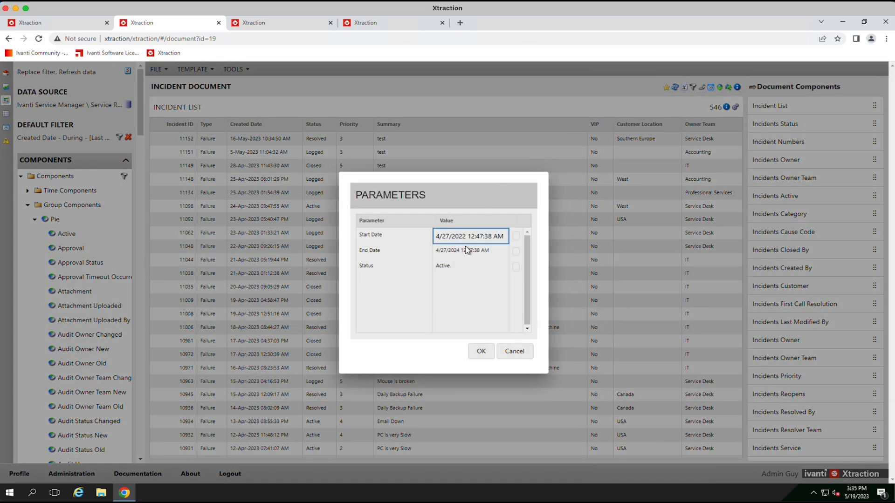
pyautogui.click(464, 265)
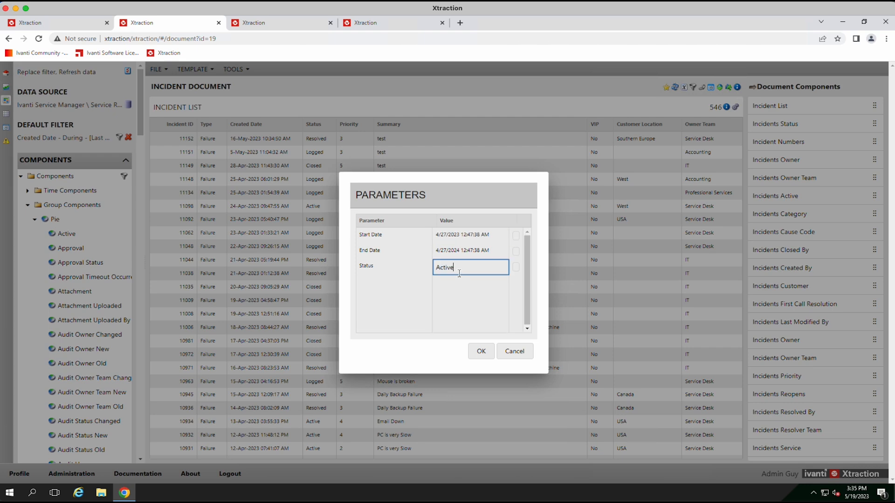
pyautogui.click(483, 357)
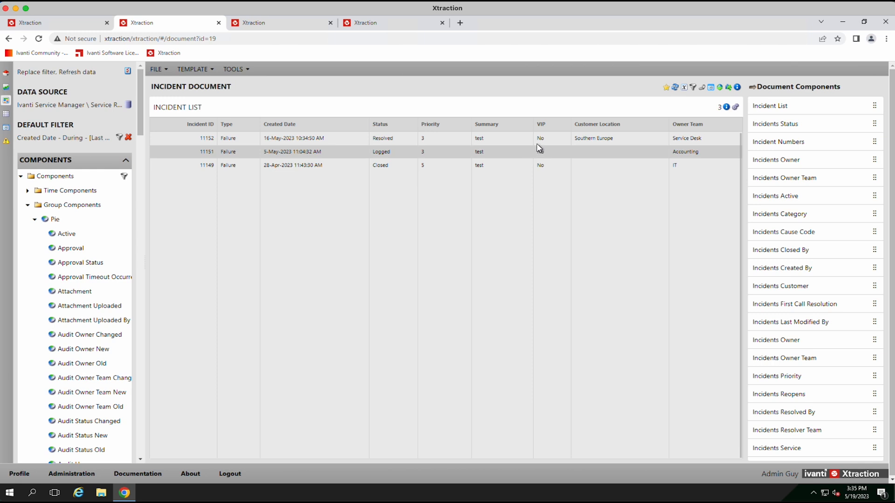
pyautogui.click(684, 88)
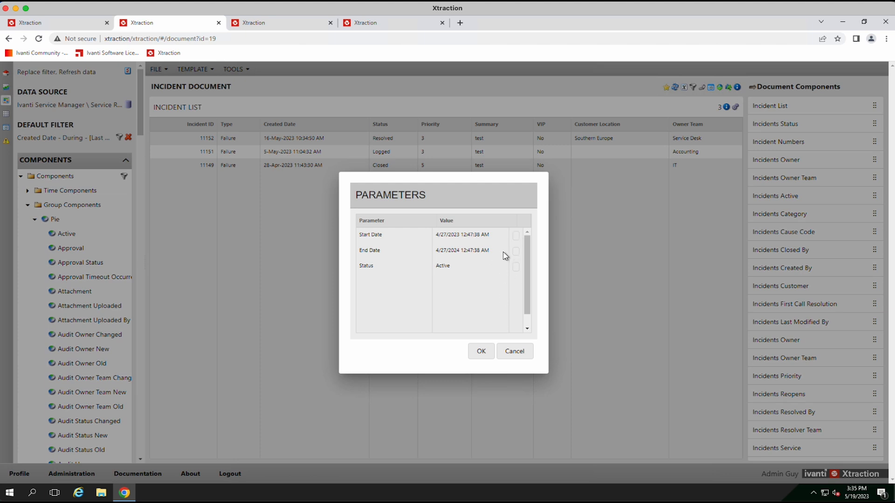
pyautogui.click(512, 356)
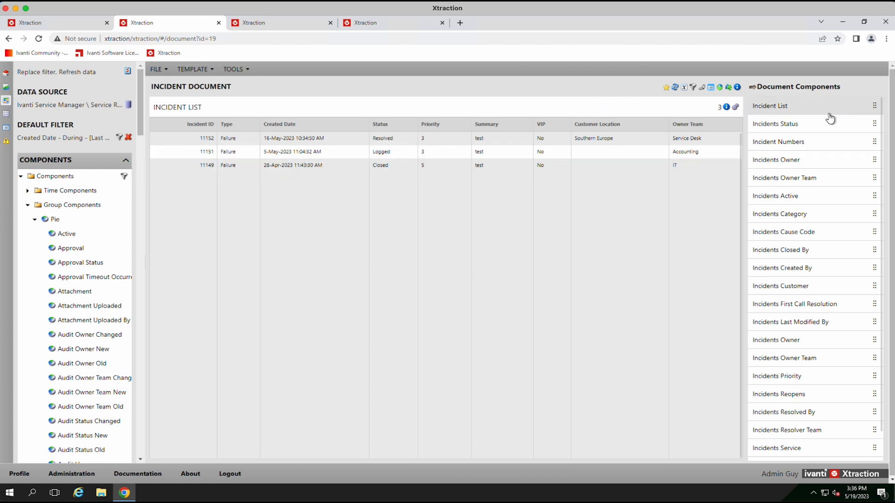
# Step: Add a parameter to the document's properties with the text Owner and the variable name Owner
pyautogui.click(737, 88)
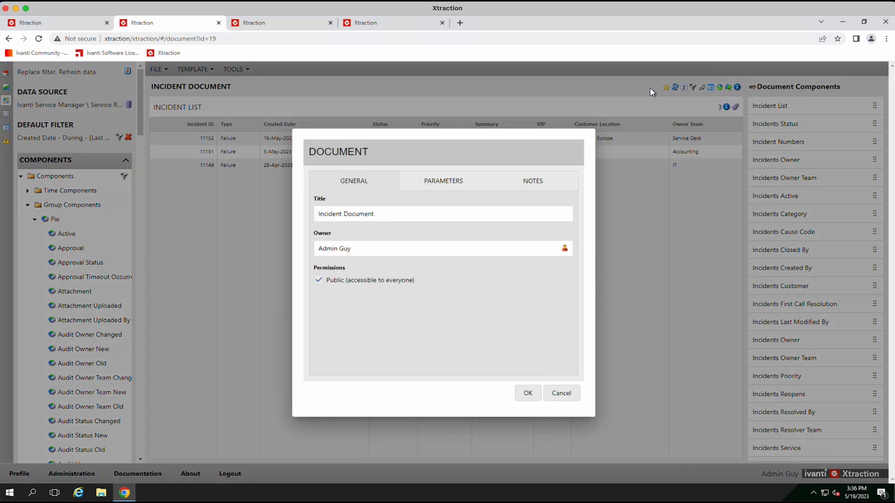
pyautogui.click(447, 183)
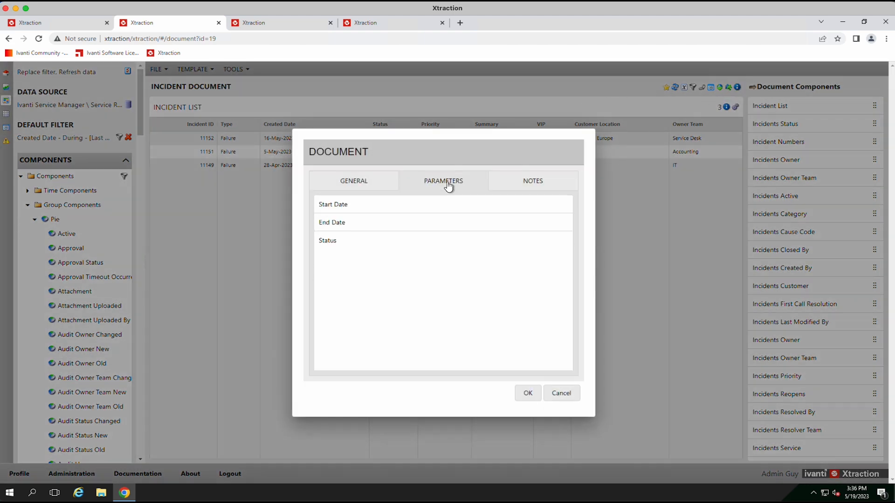
pyautogui.rightClick(340, 262)
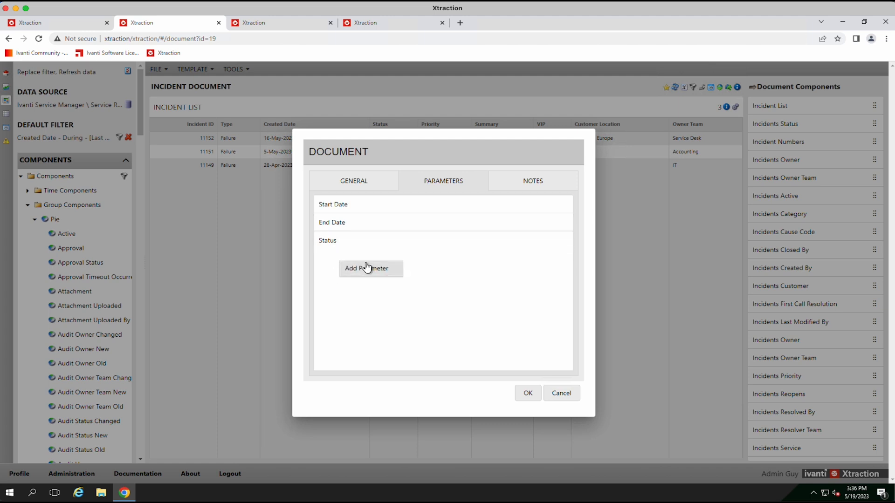
pyautogui.click(368, 267)
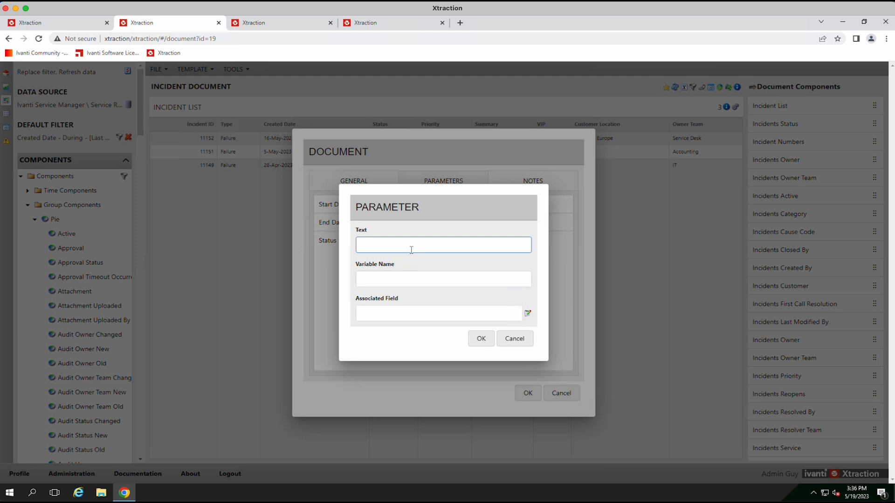
pyautogui.press('Tab')
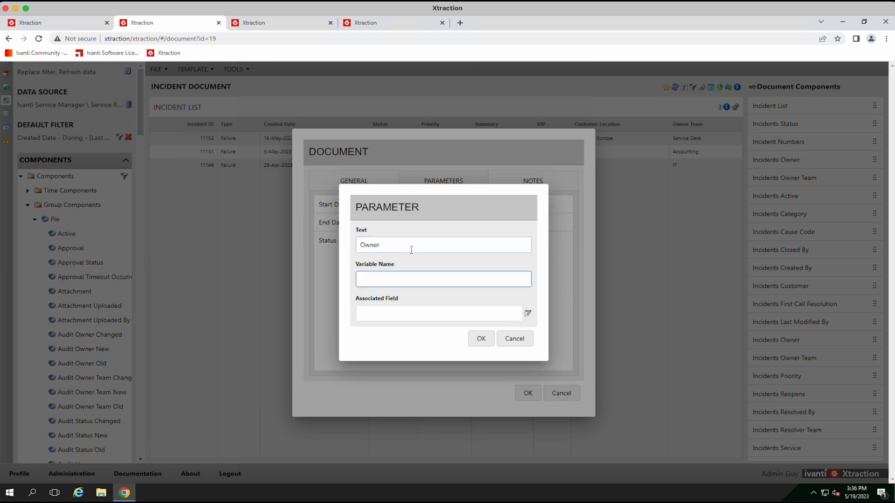
pyautogui.moveTo(410, 246); pyautogui.dragTo(366, 266)
pyautogui.click(408, 285)
pyautogui.click(500, 313)
# Step: Browse for the parameter's associated field and switch the field list's data source to Ivanti Service Manager \ Incidents
pyautogui.click(528, 314)
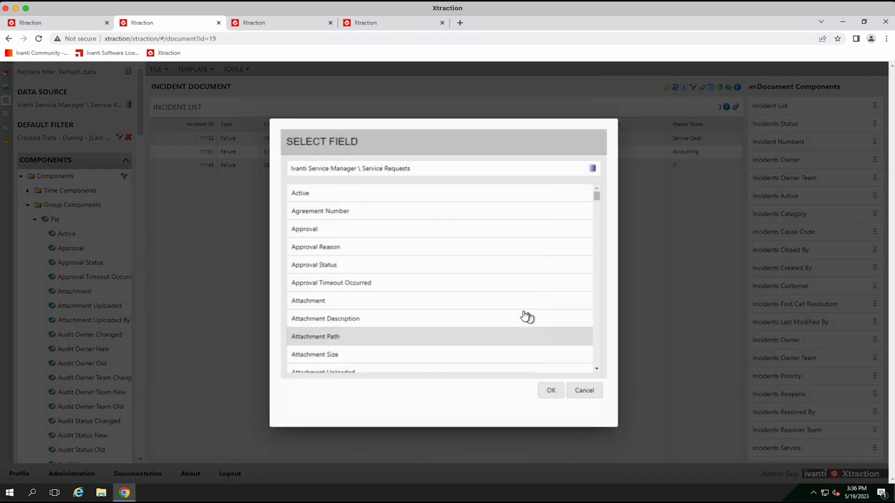
pyautogui.scroll(-10, 391, 319)
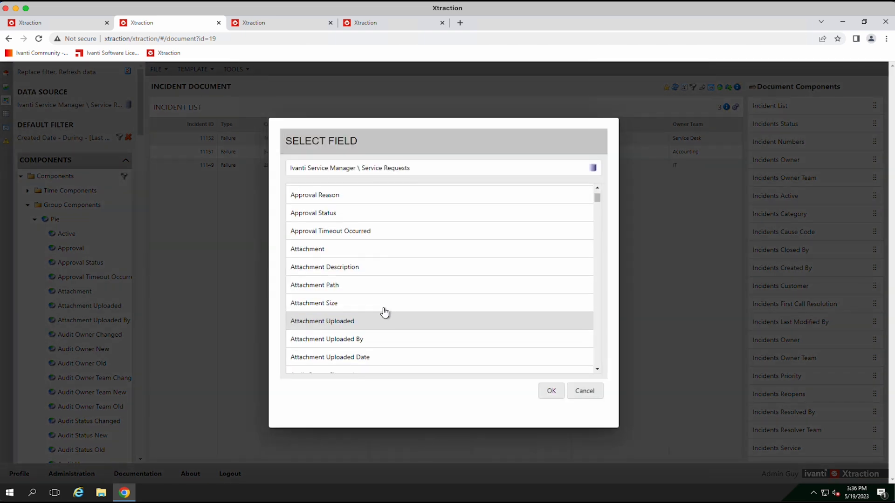
pyautogui.scroll(-6, 383, 313)
pyautogui.scroll(3, 383, 313)
pyautogui.scroll(5, 382, 312)
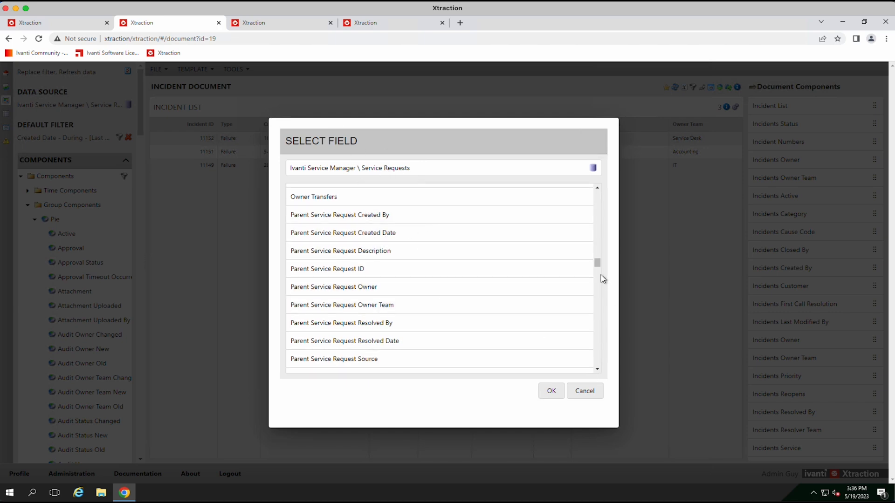
pyautogui.click(592, 168)
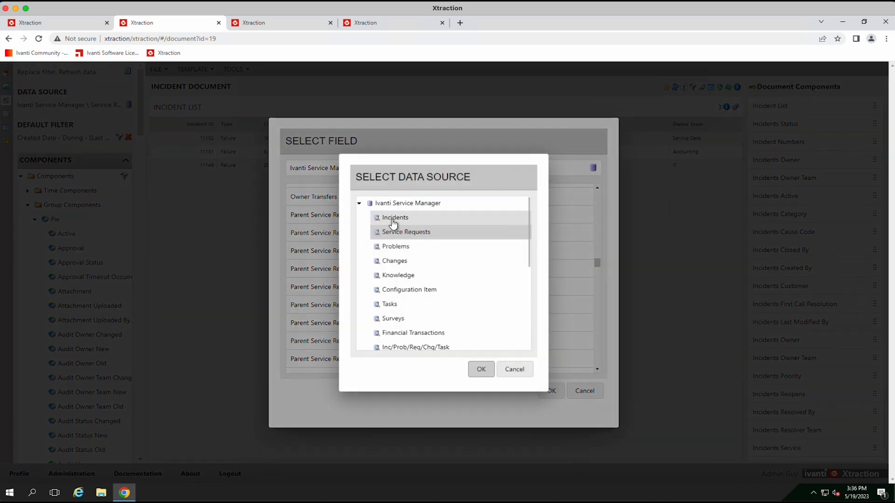
pyautogui.click(394, 218)
pyautogui.click(481, 370)
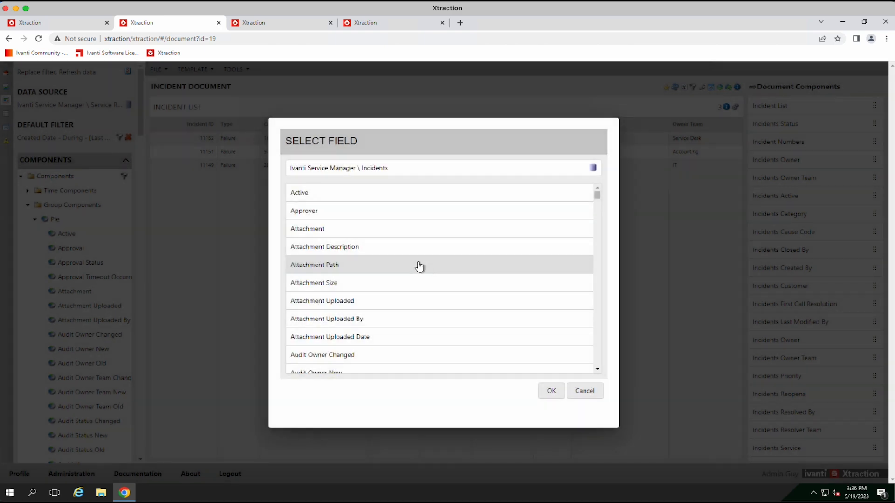
# Step: Associate the new parameter with the Incidents field Owner and confirm the parameter and the document properties
pyautogui.scroll(-20, 454, 309)
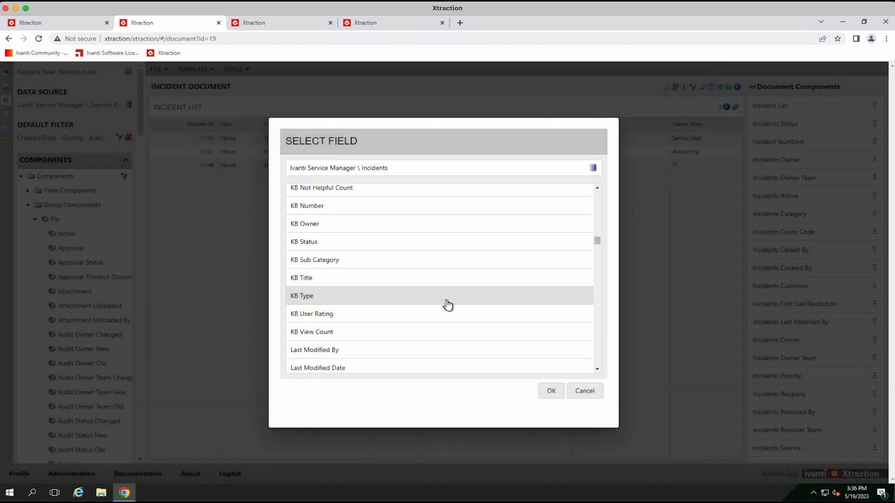
pyautogui.scroll(3, 449, 306)
pyautogui.click(329, 225)
pyautogui.click(551, 392)
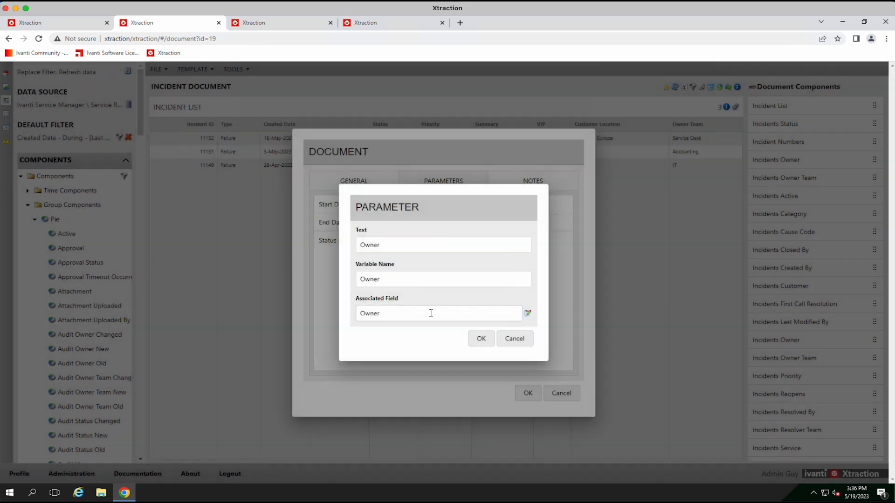
pyautogui.click(481, 338)
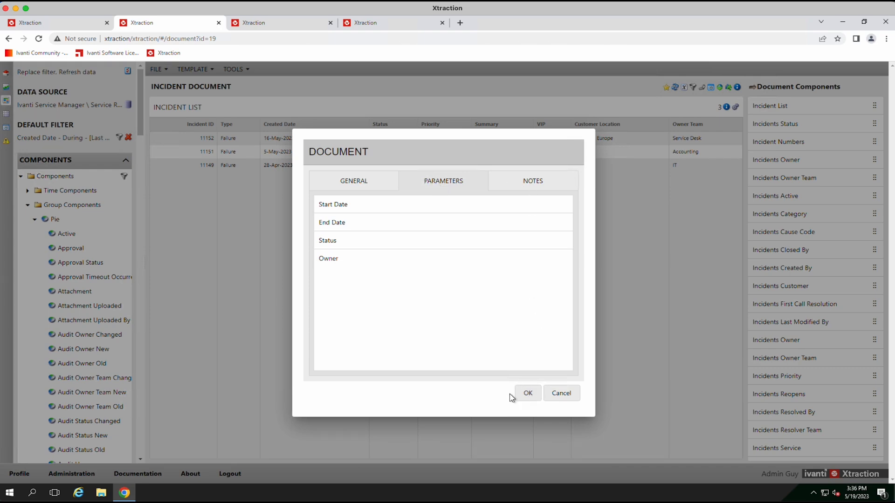
pyautogui.click(528, 393)
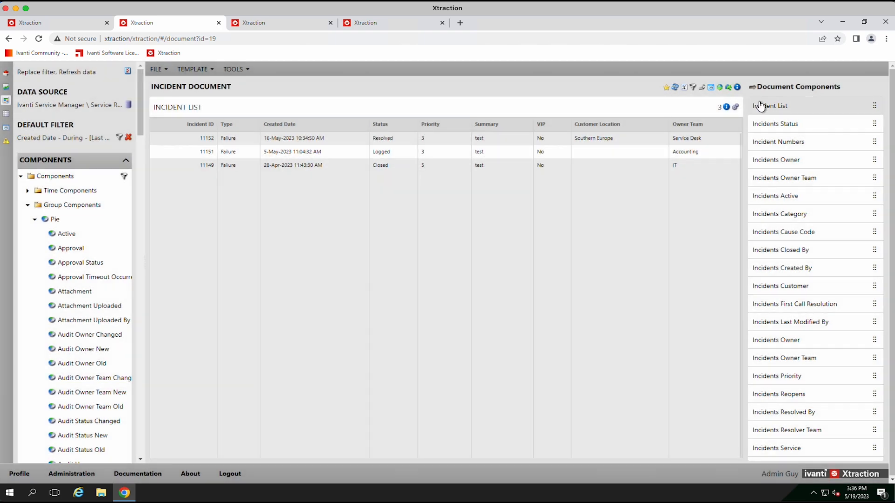
# Step: Check the parameter list in the document's properties and close it
pyautogui.click(737, 88)
pyautogui.click(458, 184)
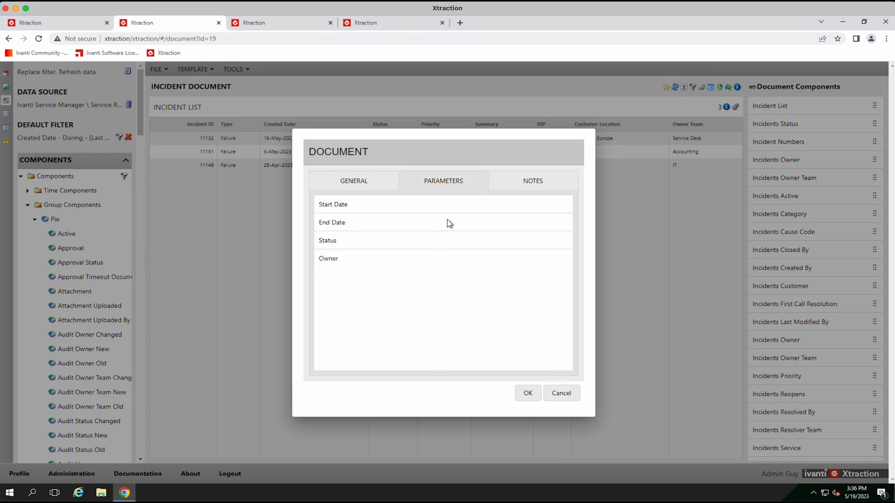
pyautogui.click(527, 394)
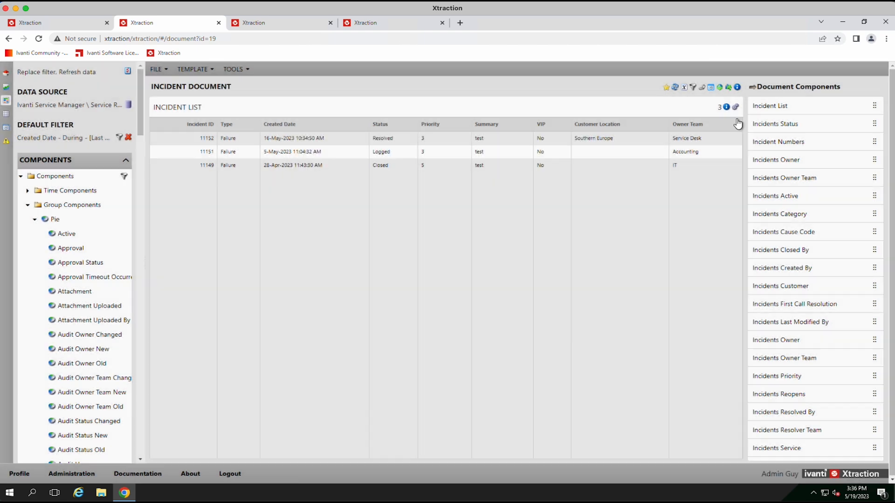
# Step: Set the document's Owner parameter value to the first owner in the search list and apply the parameters
pyautogui.click(685, 90)
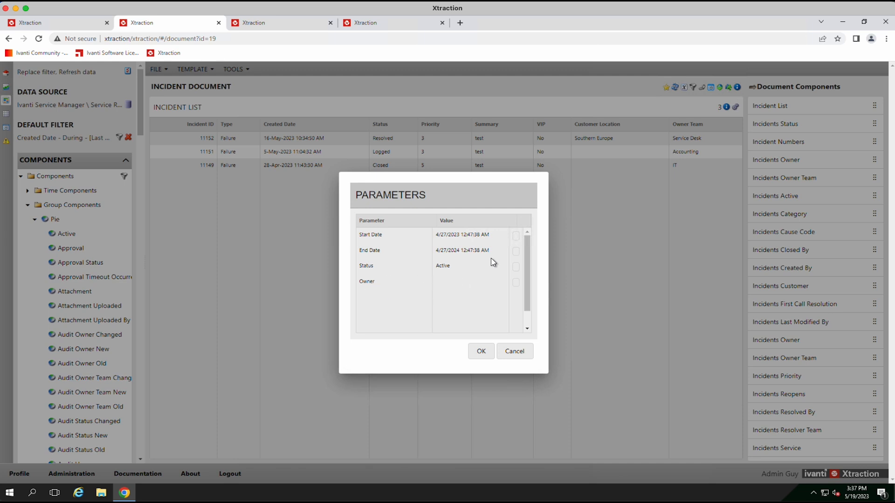
pyautogui.click(516, 289)
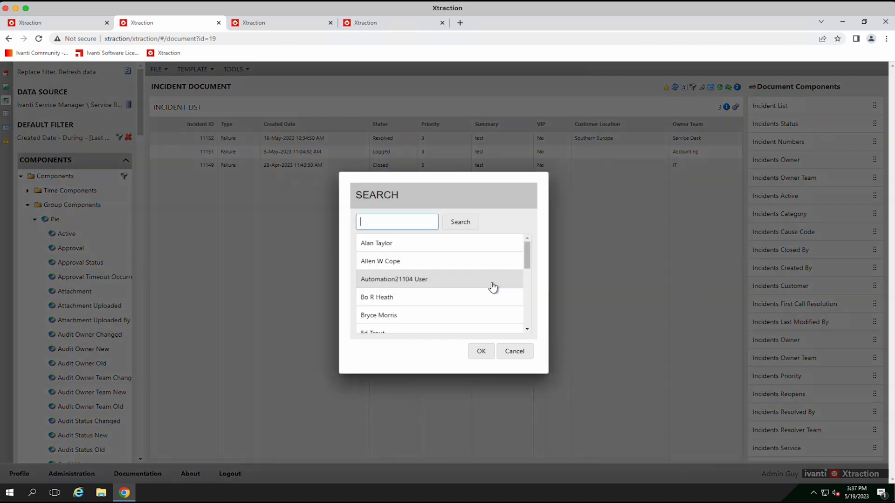
pyautogui.doubleClick(386, 250)
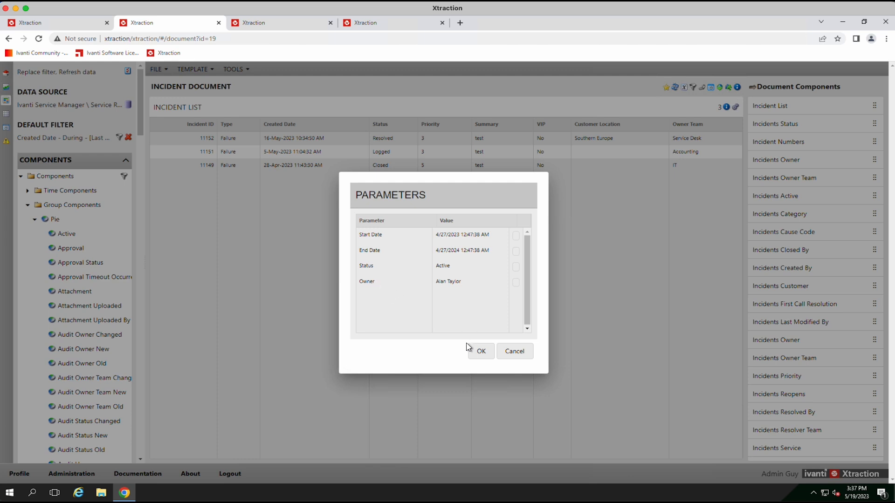
pyautogui.click(483, 353)
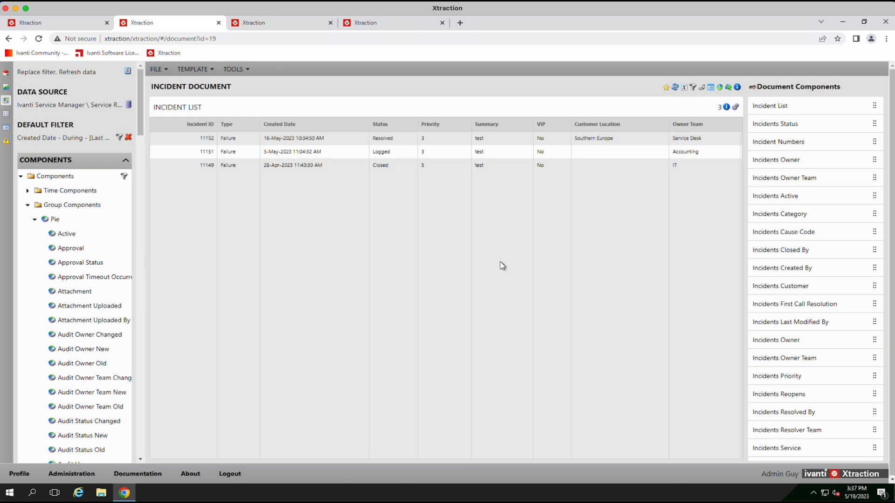
# Step: Open the filter of the Incidents Owner component's Owner series and start adding a variable condition to its Conditions
pyautogui.click(776, 162)
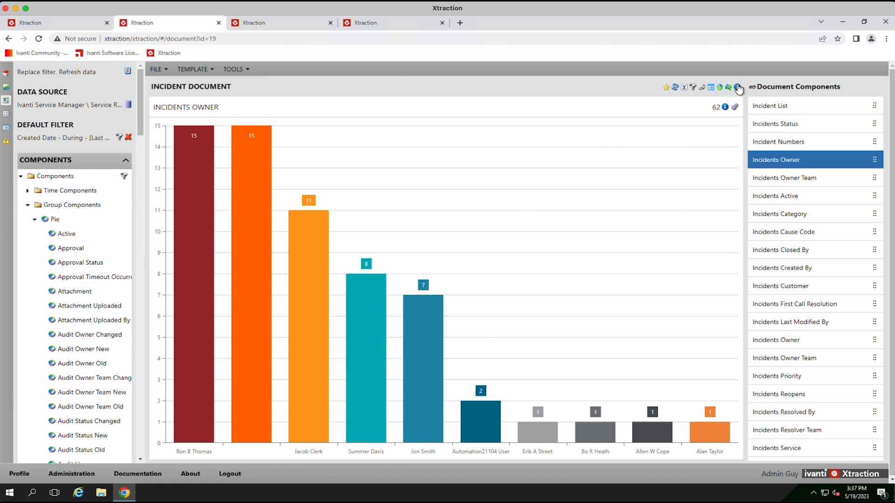
pyautogui.click(725, 108)
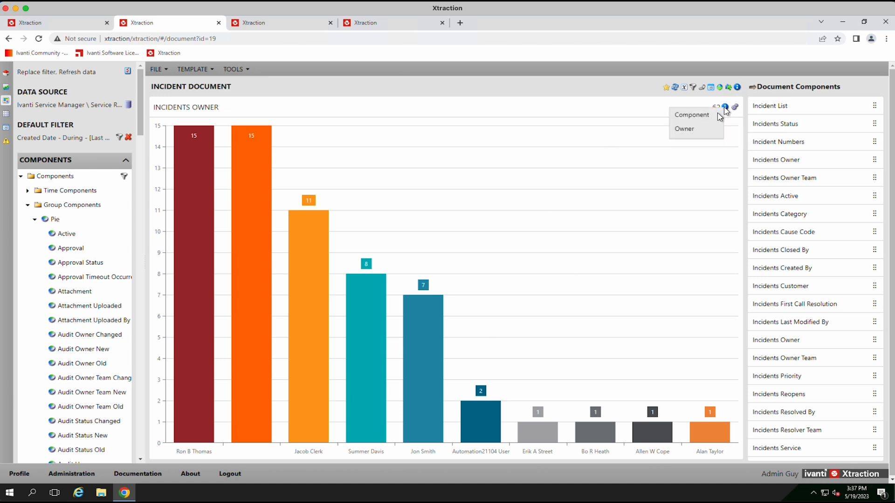
pyautogui.click(690, 131)
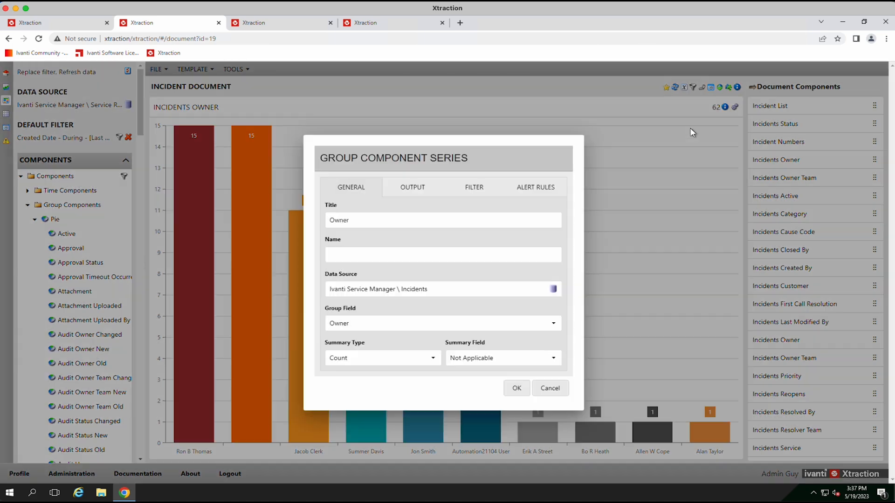
pyautogui.click(475, 189)
pyautogui.click(365, 214)
pyautogui.rightClick(365, 213)
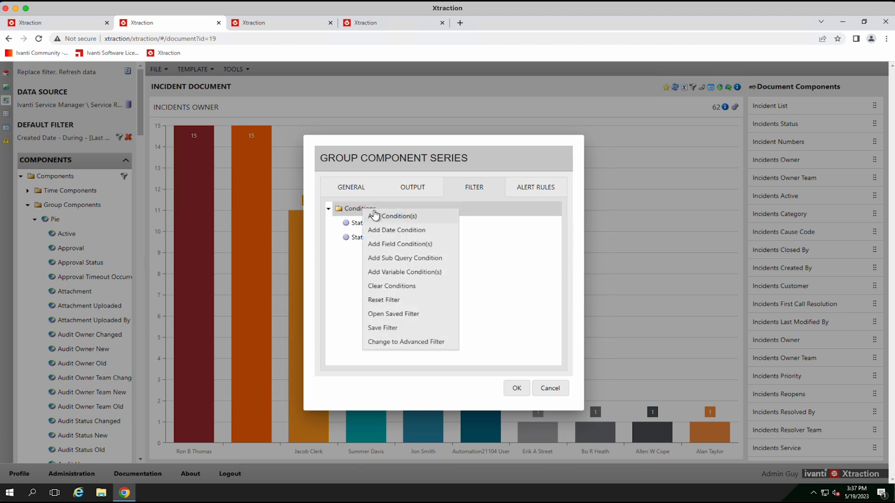
pyautogui.click(409, 275)
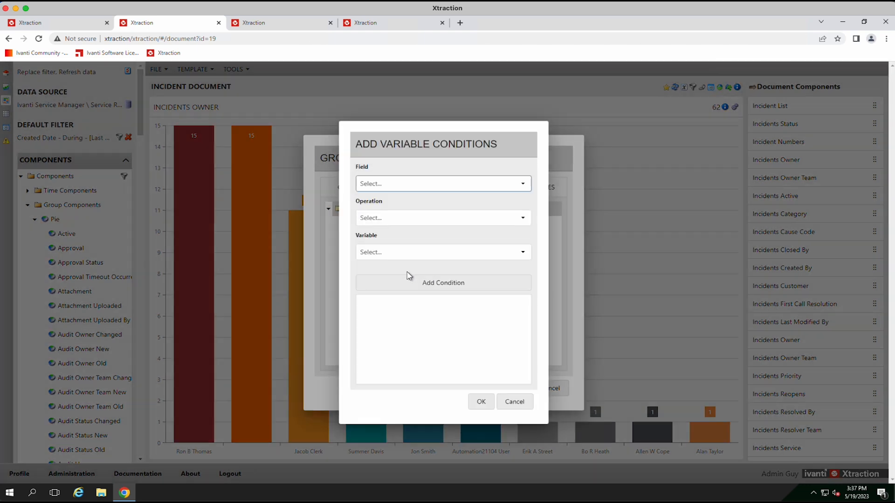
# Step: Add the variable condition with field Owner, operation Equals and variable Owner, and confirm the component series settings
pyautogui.click(521, 188)
pyautogui.scroll(-10, 416, 256)
pyautogui.scroll(-15, 418, 258)
pyautogui.scroll(5, 418, 257)
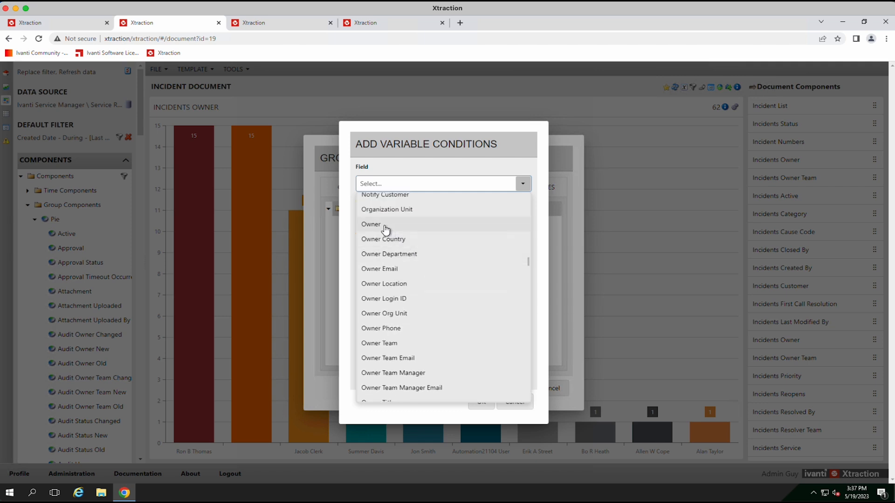
pyautogui.click(387, 227)
pyautogui.click(523, 219)
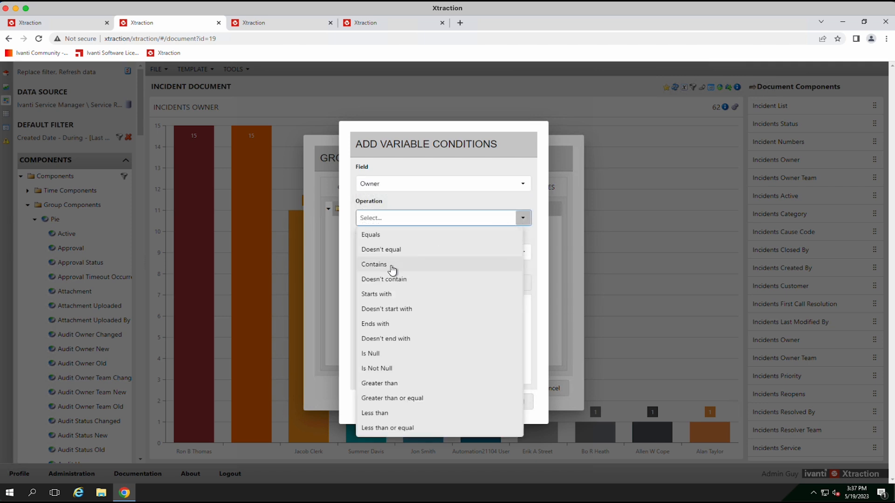
pyautogui.click(369, 234)
pyautogui.click(523, 254)
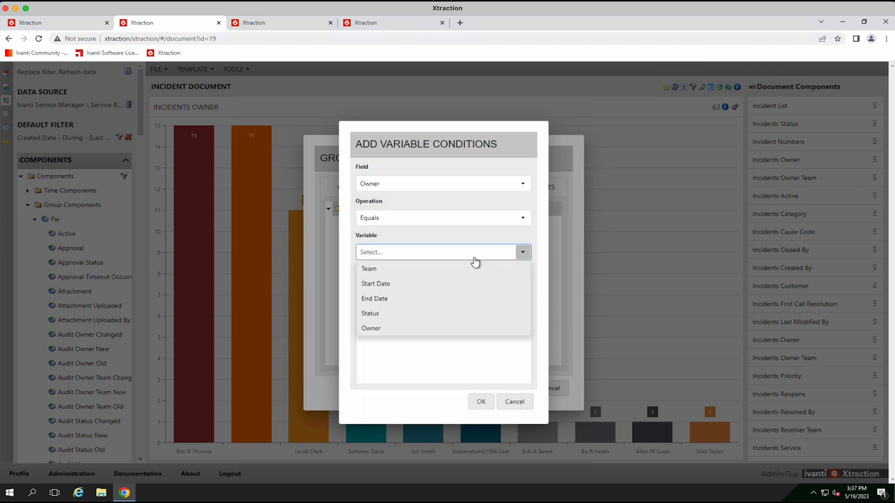
pyautogui.click(381, 329)
pyautogui.click(405, 287)
pyautogui.click(481, 403)
pyautogui.click(515, 392)
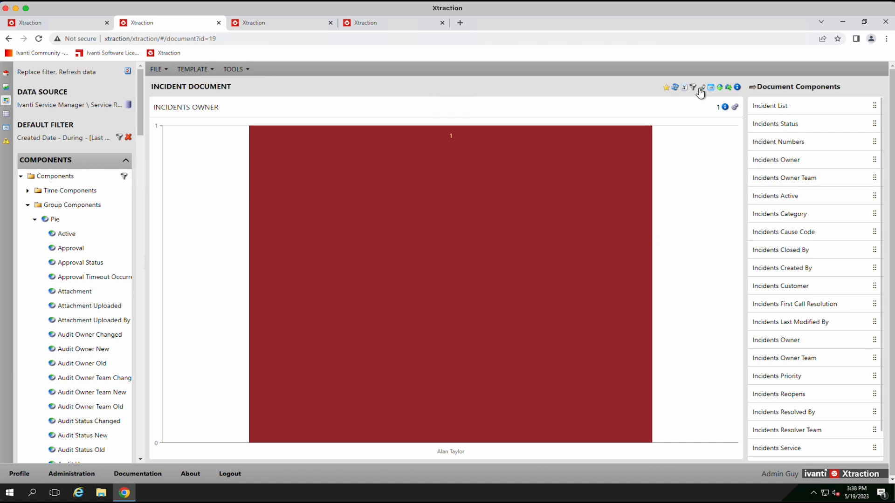
# Step: Set the document's Owner parameter to the automation test user and apply the parameters
pyautogui.click(685, 88)
pyautogui.click(462, 286)
pyautogui.moveTo(503, 284); pyautogui.dragTo(429, 285)
pyautogui.press('BackSpace')
pyautogui.click(514, 286)
pyautogui.doubleClick(513, 285)
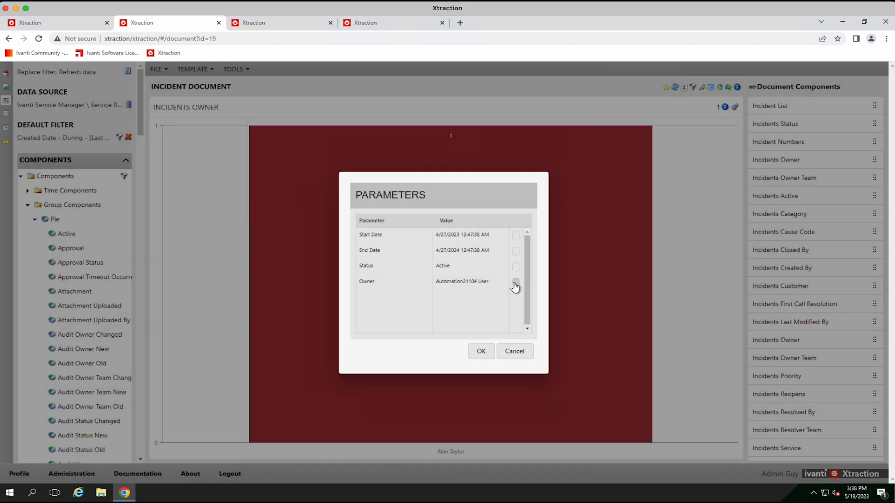
pyautogui.click(480, 352)
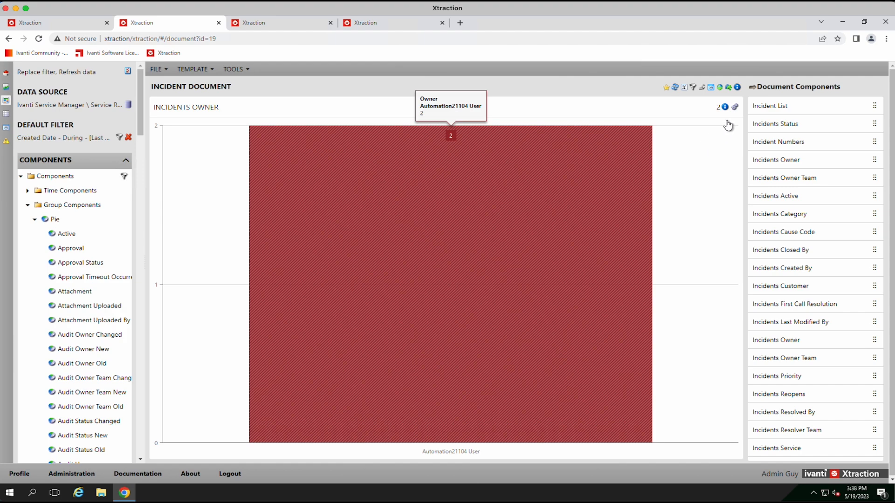
# Step: Switch to Word and examine the chart pages of the exported Incident Document, including Incidents Last Modified By, Created By, Closed By and Cause Code
pyautogui.moveTo(725, 109)
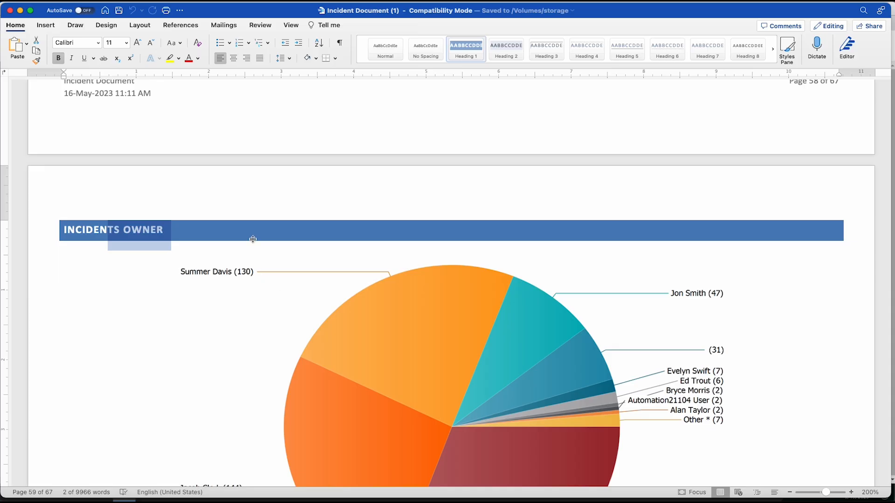
pyautogui.scroll(1, 279, 256)
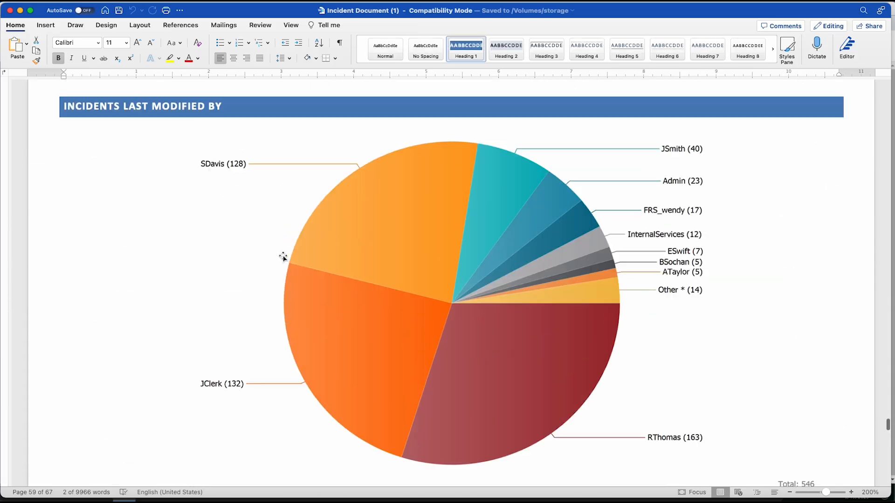
pyautogui.scroll(20, 282, 261)
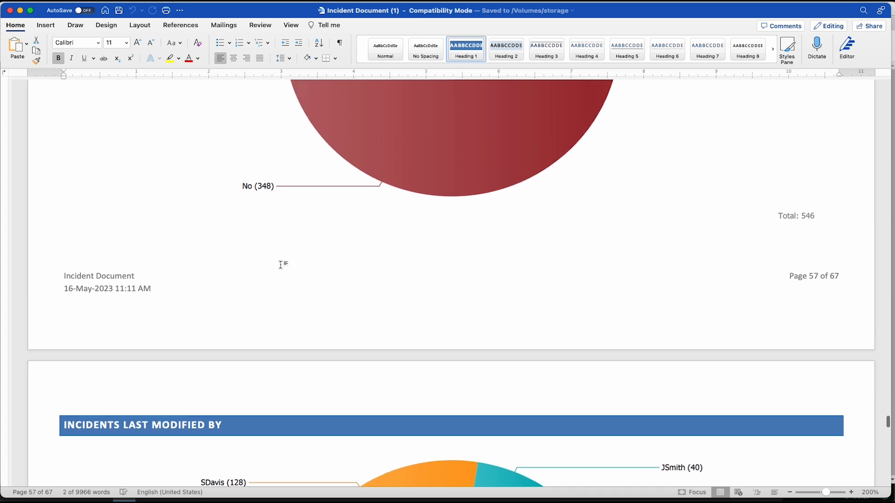
pyautogui.scroll(20, 280, 267)
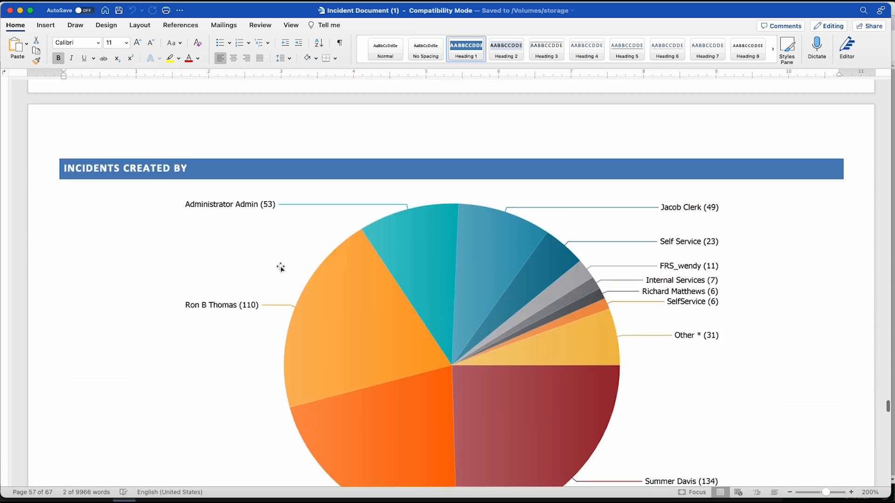
pyautogui.scroll(10, 353, 243)
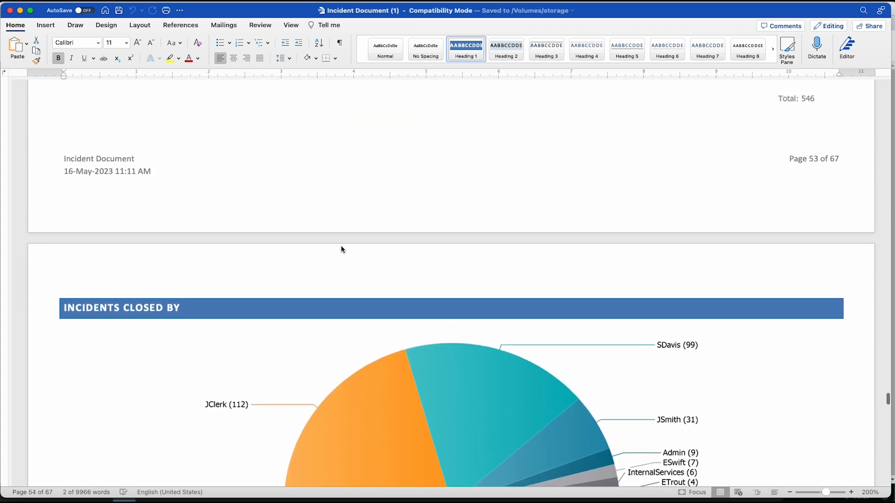
pyautogui.scroll(5, 341, 309)
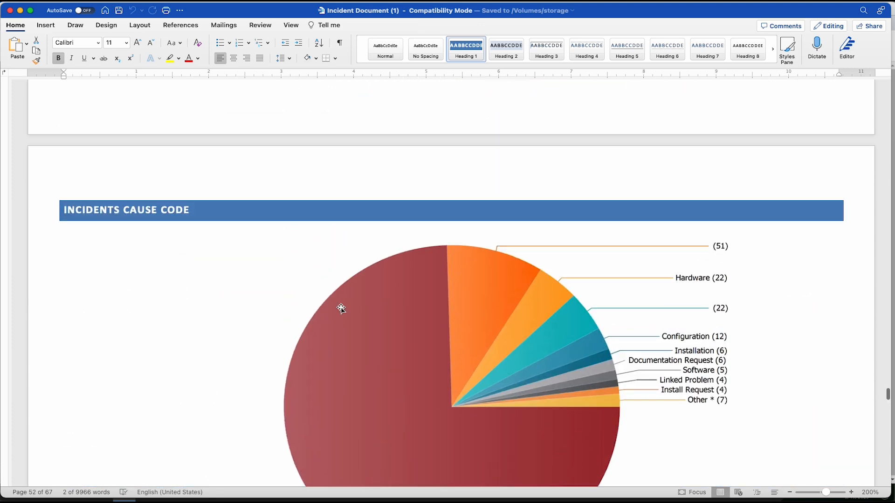
pyautogui.scroll(-20, 371, 310)
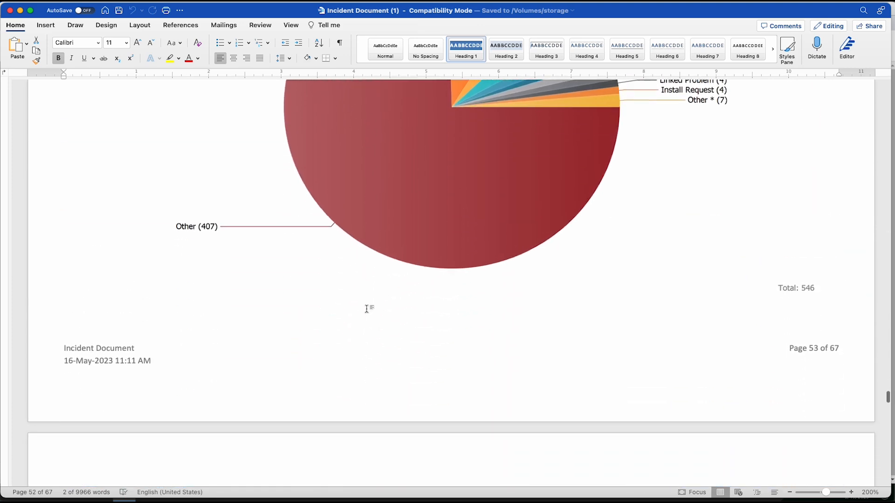
pyautogui.scroll(-5, 373, 310)
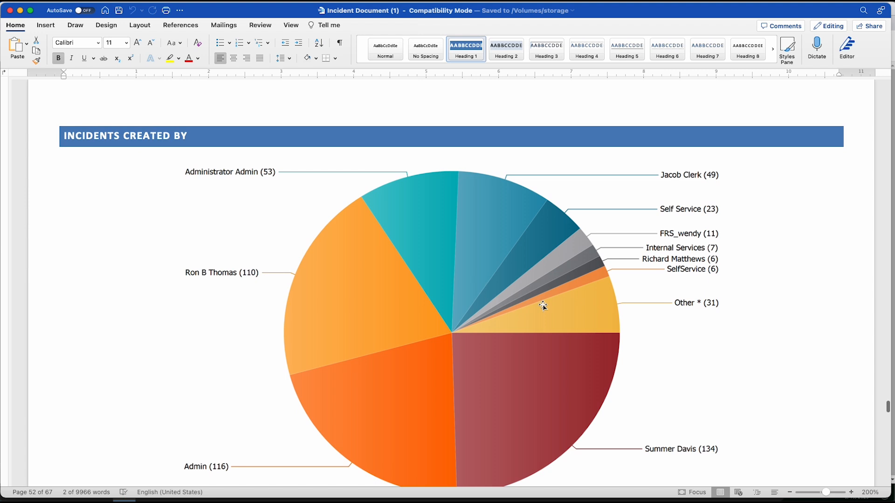
pyautogui.scroll(-1, 547, 321)
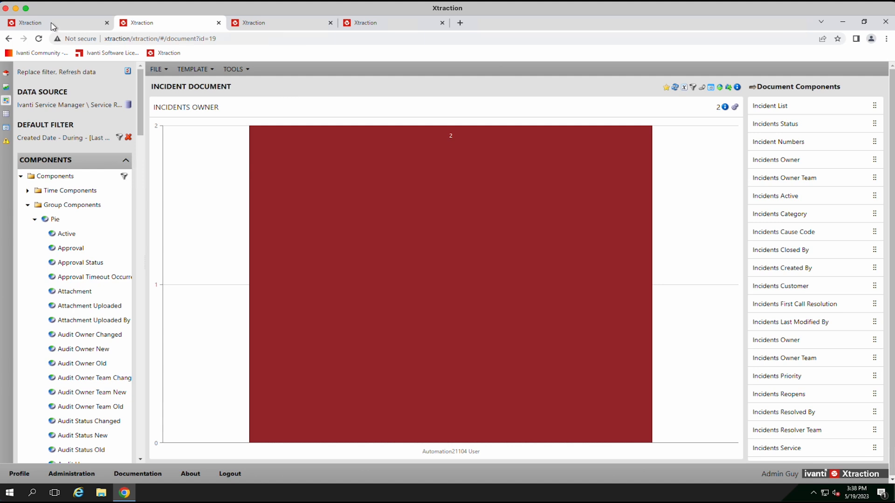
# Step: View the Incident Example Dashboard in the other Xtraction browser tab and return to the Incident Document
pyautogui.click(53, 26)
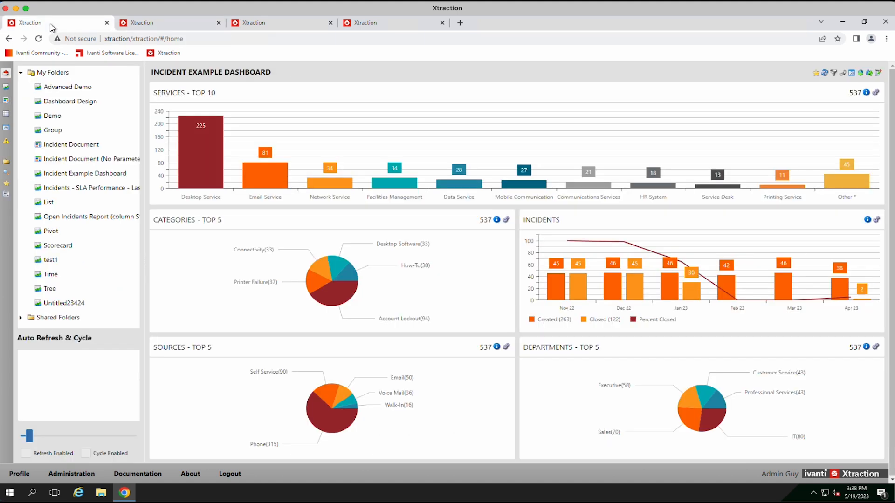
pyautogui.moveTo(519, 189)
pyautogui.click(170, 23)
pyautogui.moveTo(396, 155)
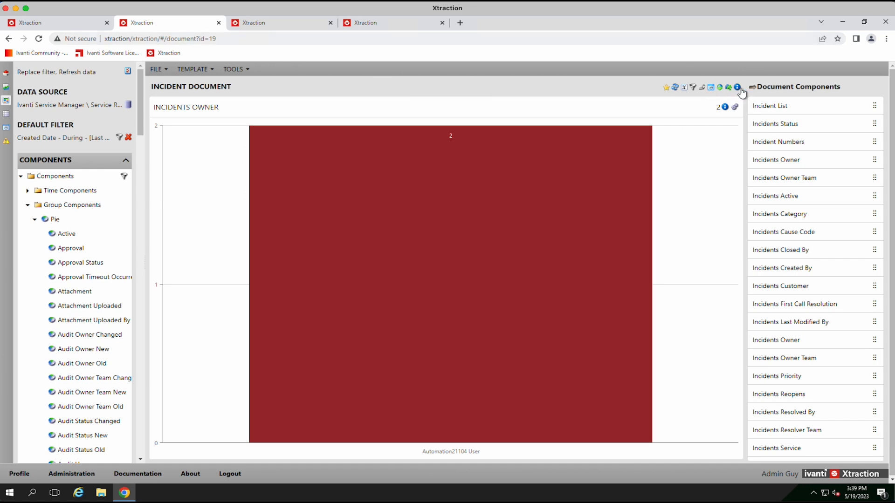
# Step: Check the Incident Document's general properties and close them without changes
pyautogui.click(737, 88)
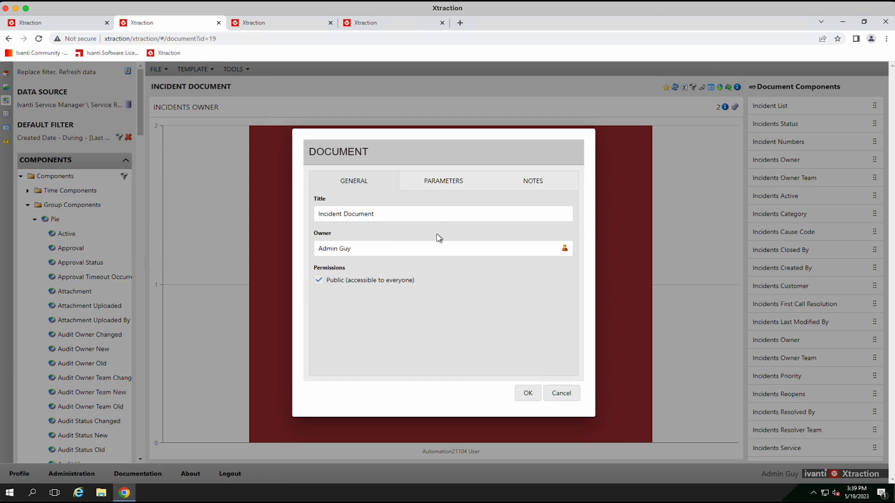
pyautogui.click(553, 400)
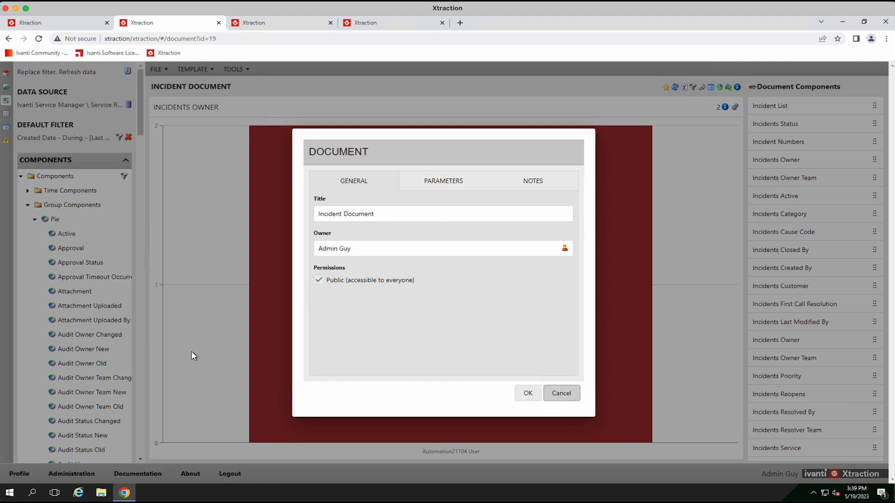
pyautogui.click(558, 399)
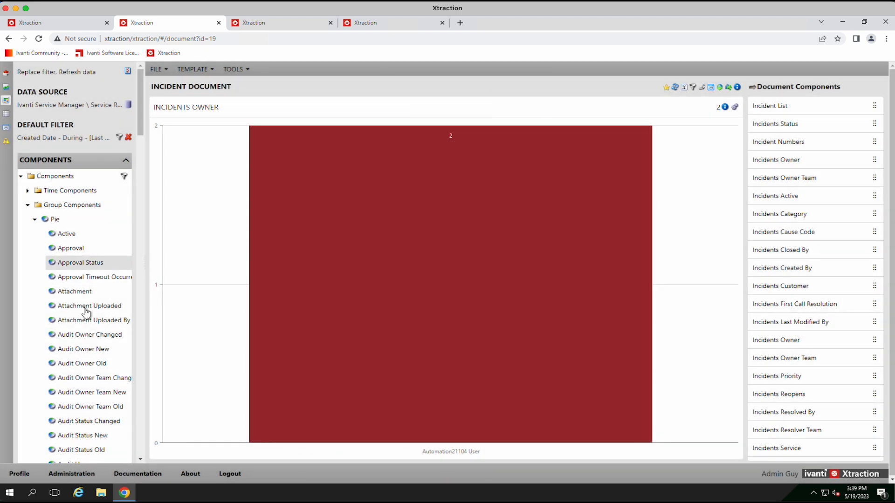